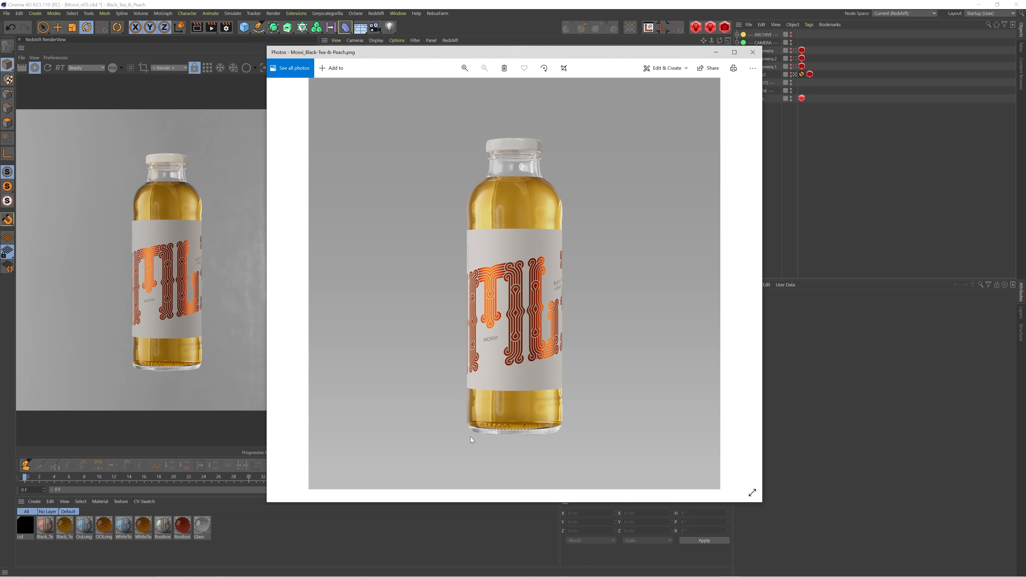
# Switch to the browser, look through the Mosvi bottle renders in the post, and bring up the Black Tea & Peach image
pyautogui.moveTo(347, 573)
pyautogui.click(246, 570)
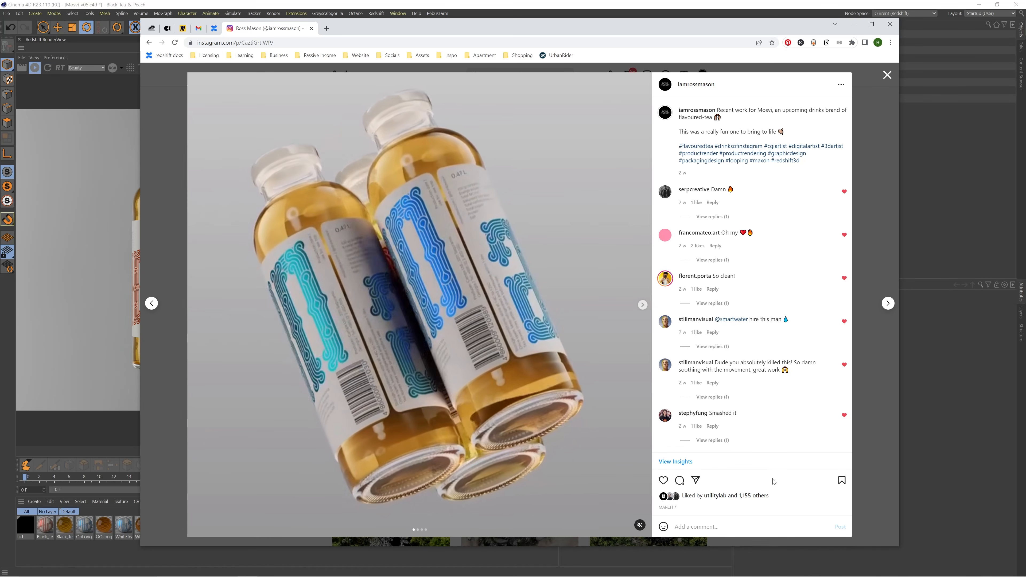
pyautogui.click(641, 306)
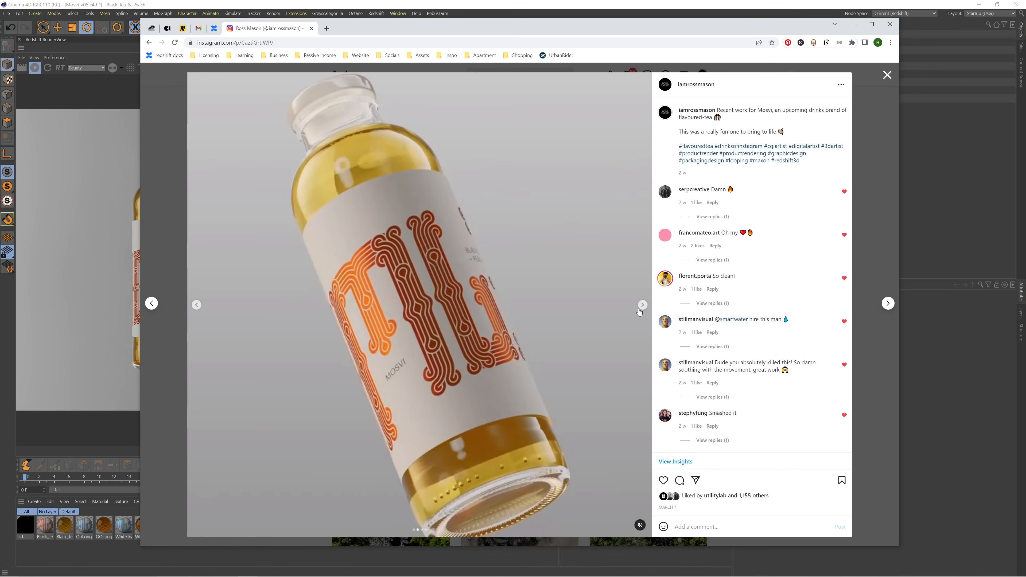
pyautogui.click(639, 308)
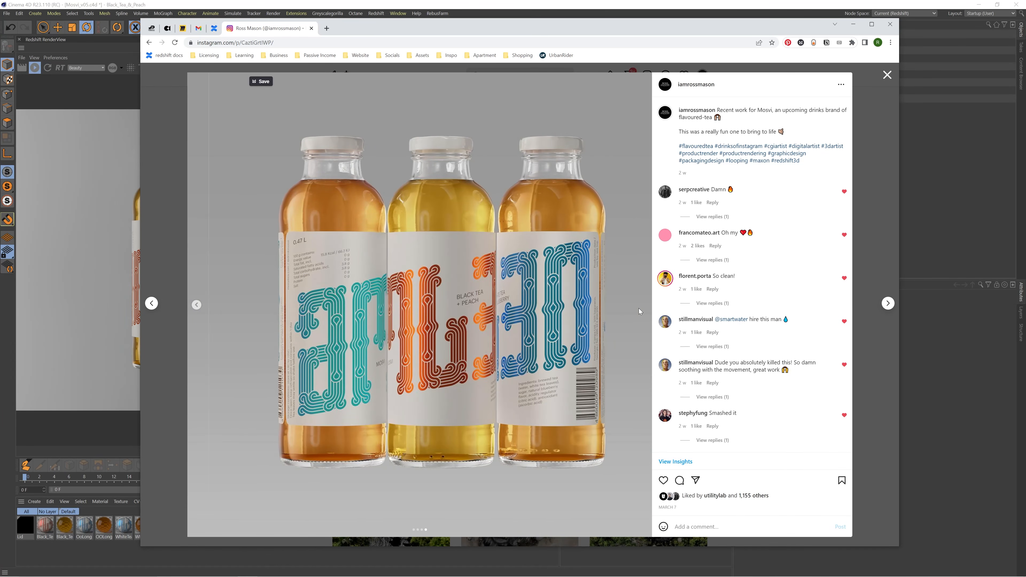
pyautogui.click(579, 4)
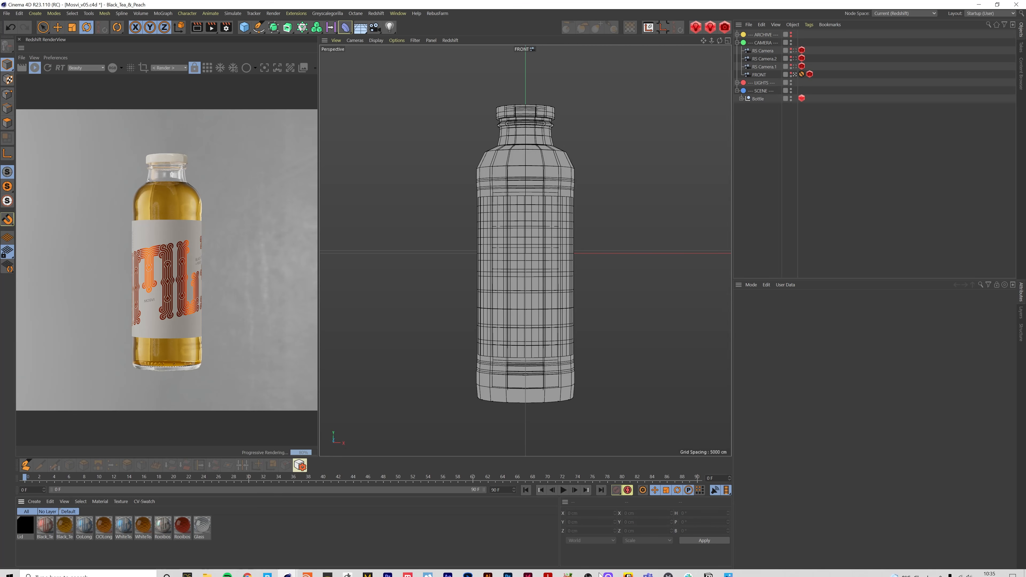
pyautogui.click(732, 570)
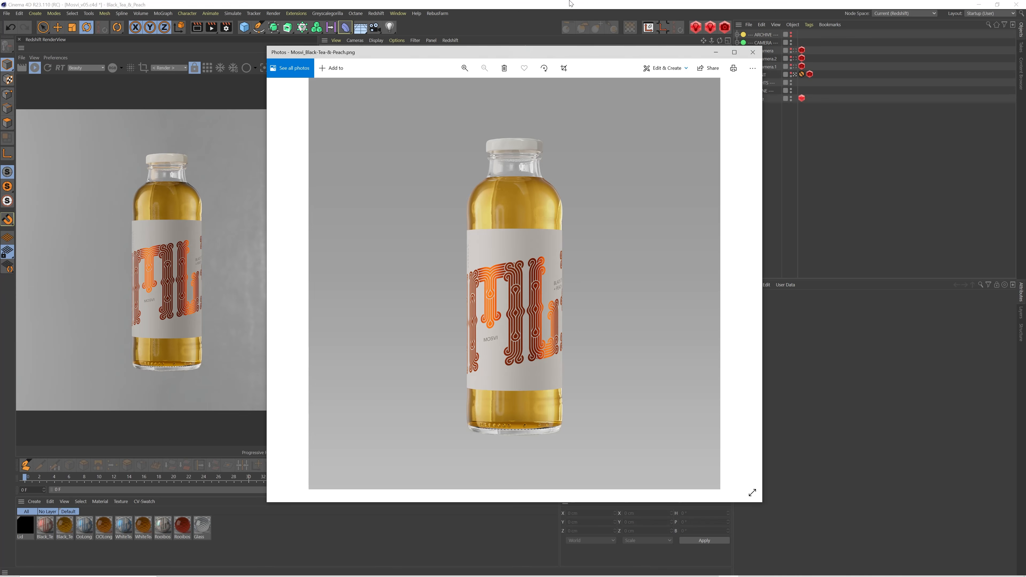
pyautogui.click(223, 60)
# Display the Reflections, Refractions and SpecularLighting passes one after another in the Redshift RenderView
pyautogui.click(95, 66)
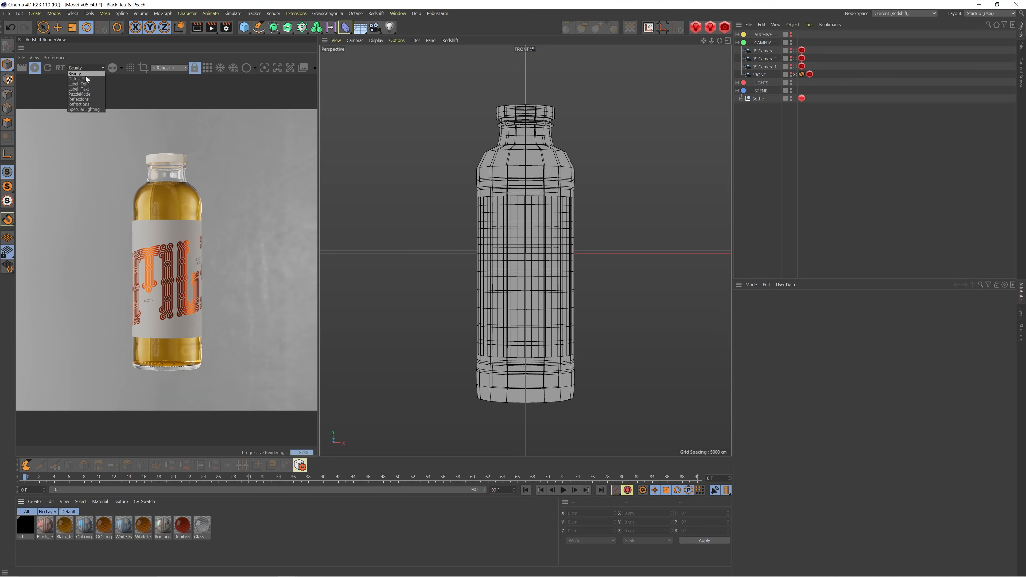
pyautogui.click(85, 99)
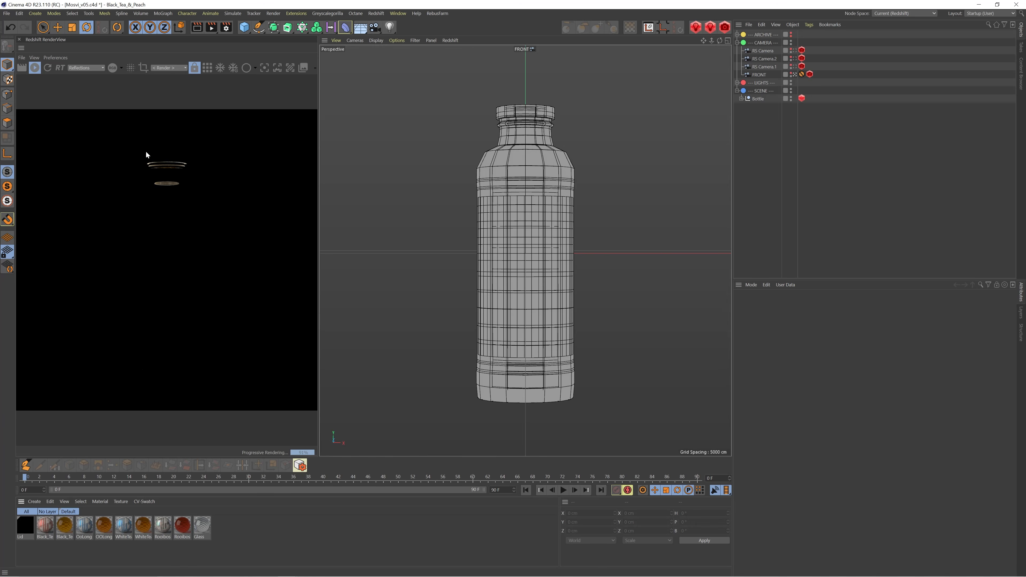
pyautogui.click(76, 67)
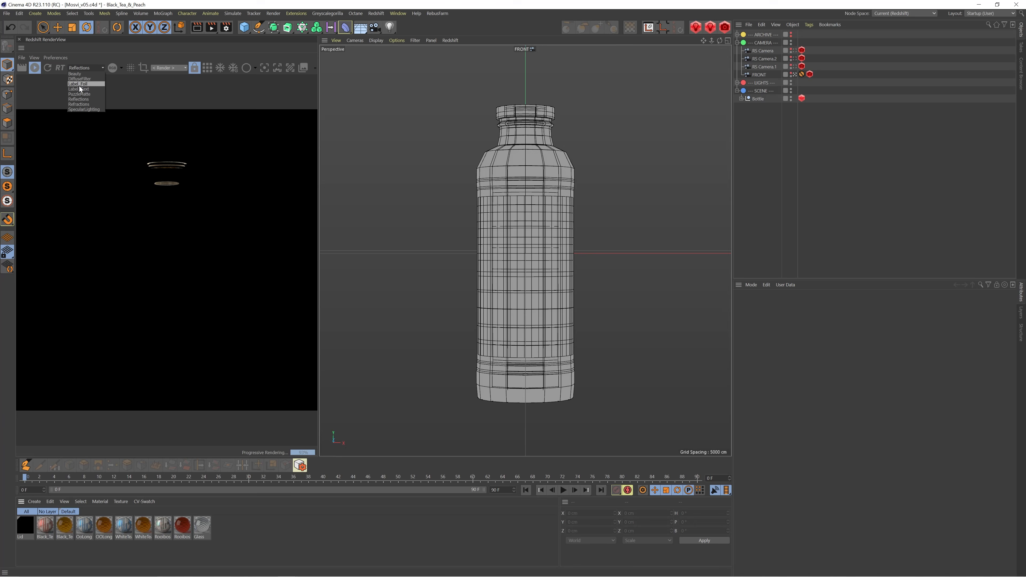
pyautogui.click(84, 104)
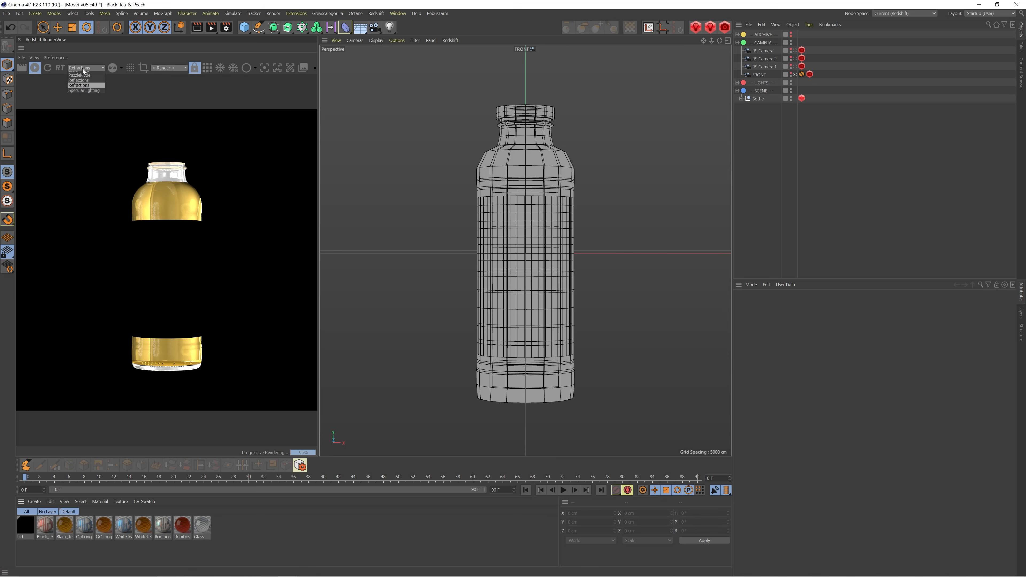
pyautogui.click(84, 69)
pyautogui.click(80, 107)
# Display the Label_Foil and DiffuseFilter passes in the RenderView and return to the Beauty pass
pyautogui.click(83, 68)
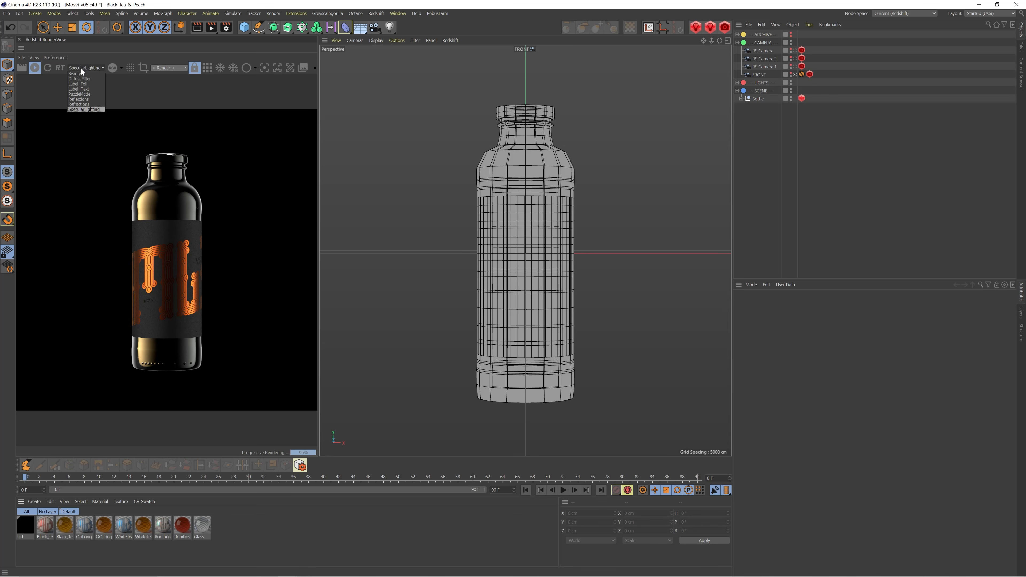
pyautogui.click(81, 83)
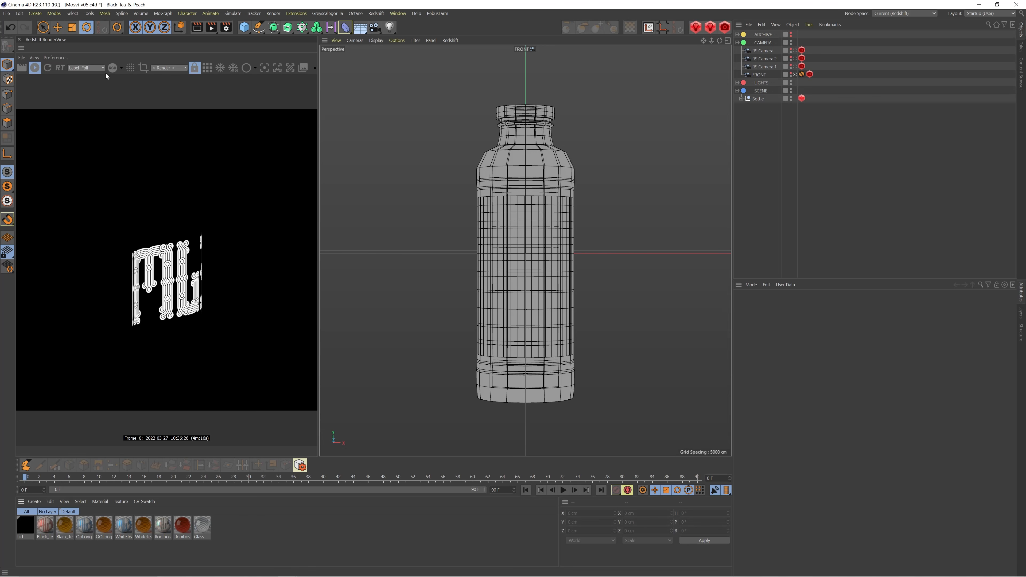
pyautogui.click(93, 66)
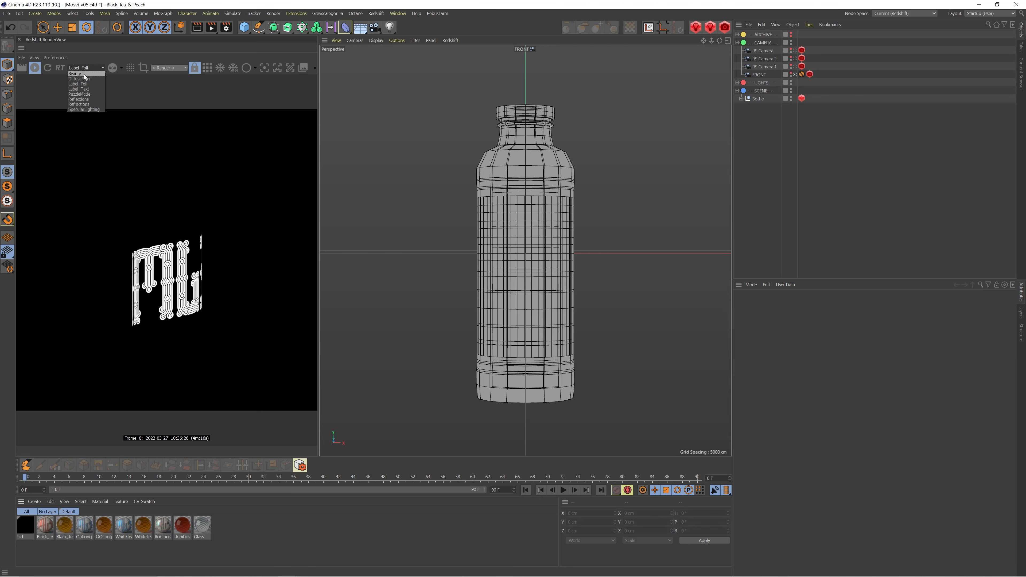
pyautogui.click(84, 78)
pyautogui.click(83, 69)
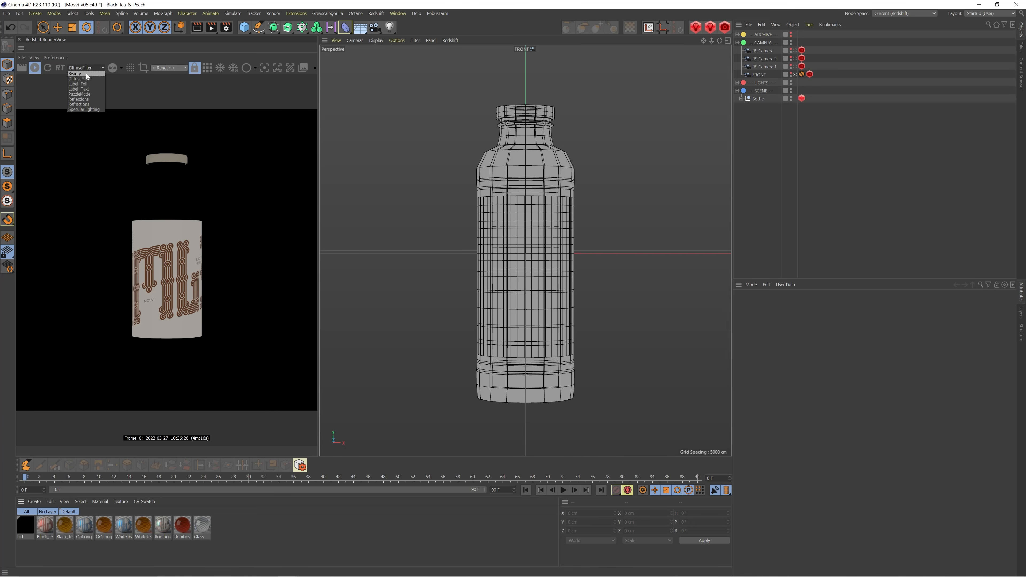
pyautogui.click(86, 74)
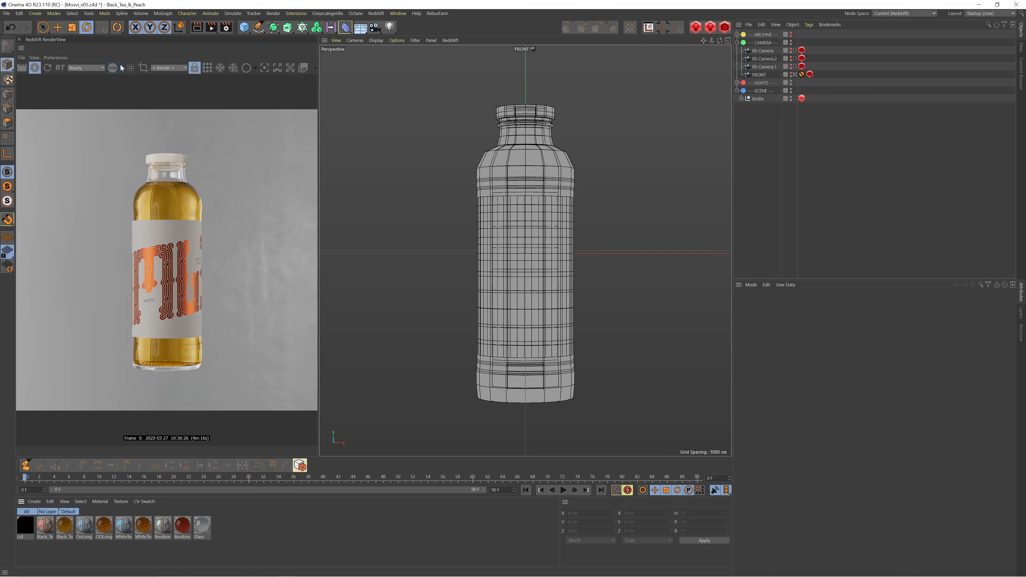
# Open the Redshift AOV Manager and look through the available AOV types and the scene's active AOVs
pyautogui.click(375, 13)
pyautogui.click(399, 95)
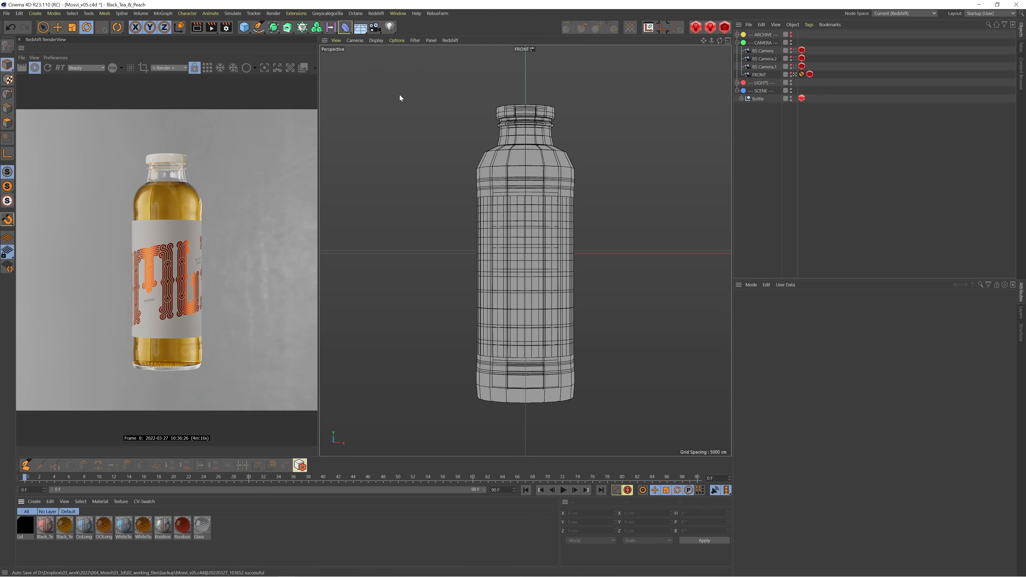
pyautogui.moveTo(347, 8); pyautogui.dragTo(506, 82)
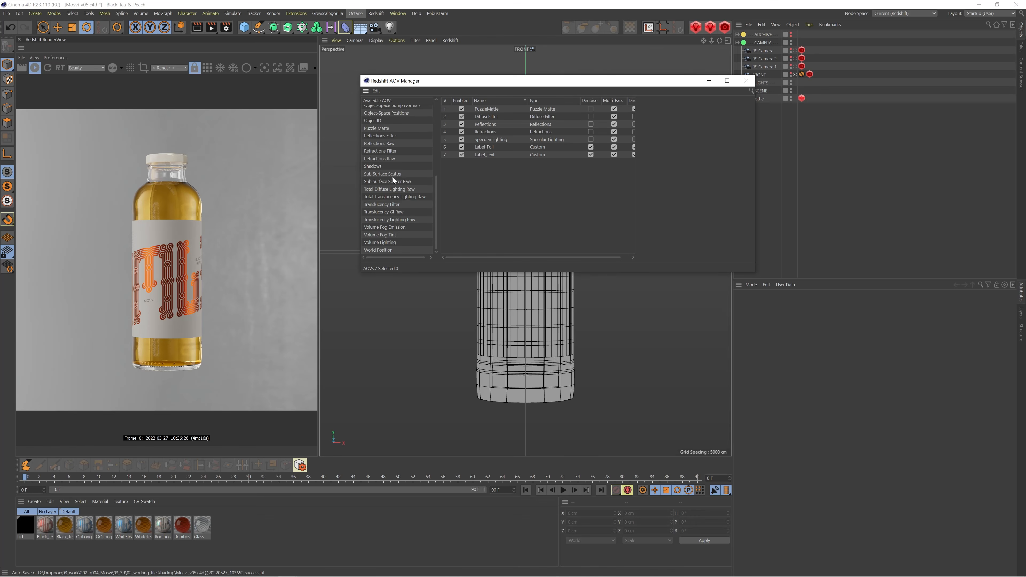
pyautogui.moveTo(508, 196); pyautogui.dragTo(475, 105)
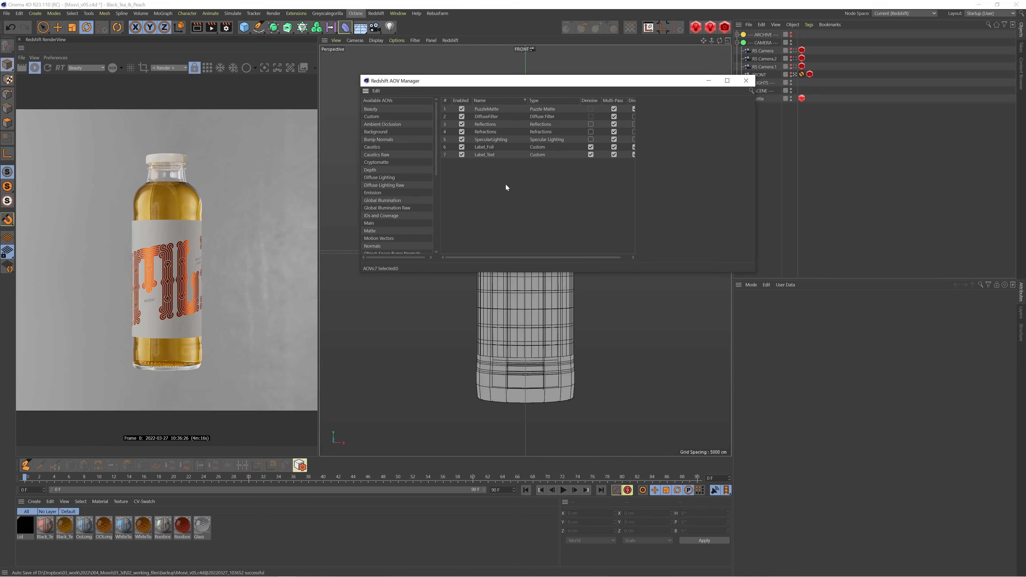
pyautogui.scroll(-7, 400, 149)
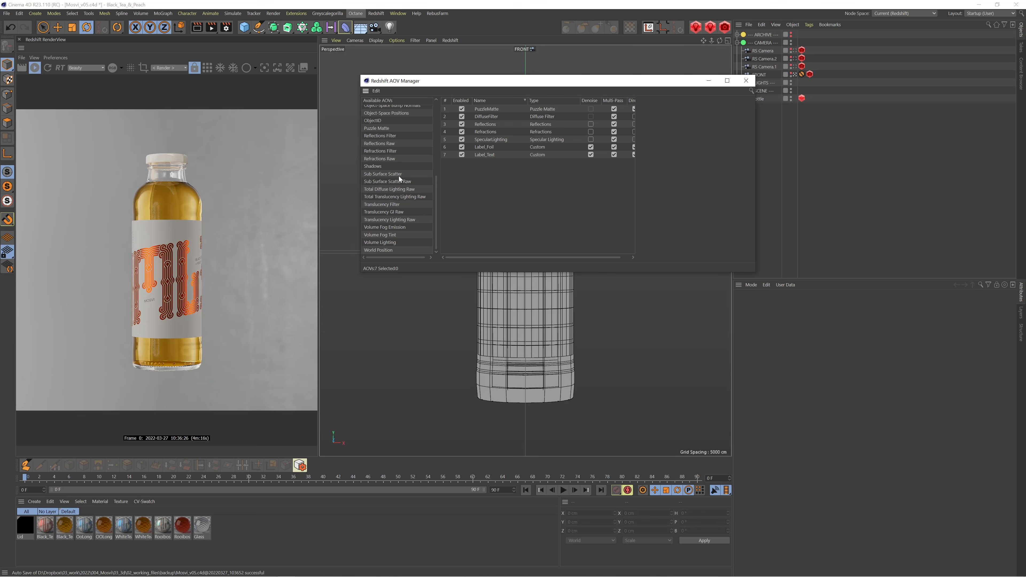
# Select the PuzzleMatte AOV to see its options and display that pass in the RenderView with bucket rendering
pyautogui.click(488, 109)
pyautogui.click(89, 67)
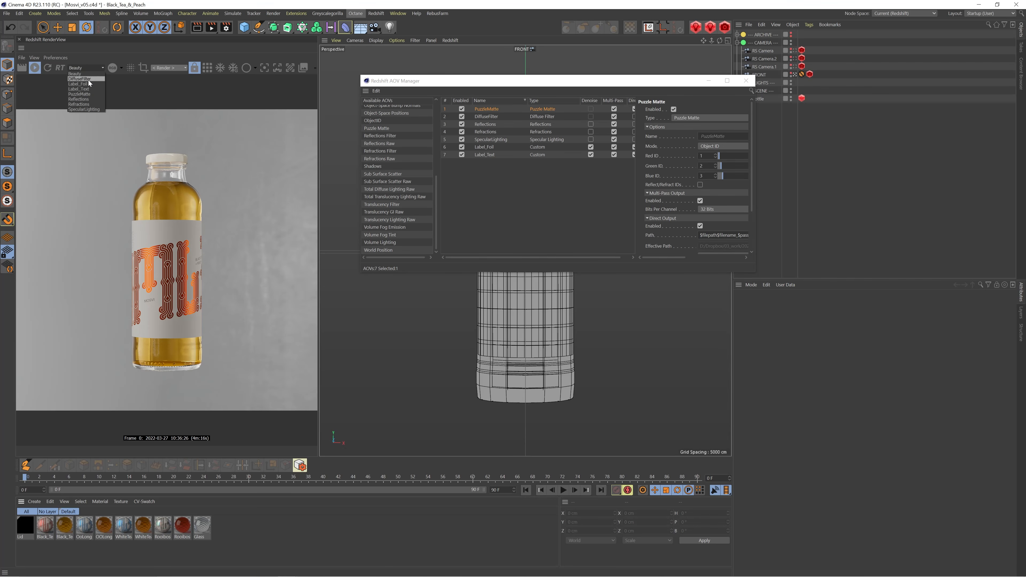
pyautogui.click(87, 95)
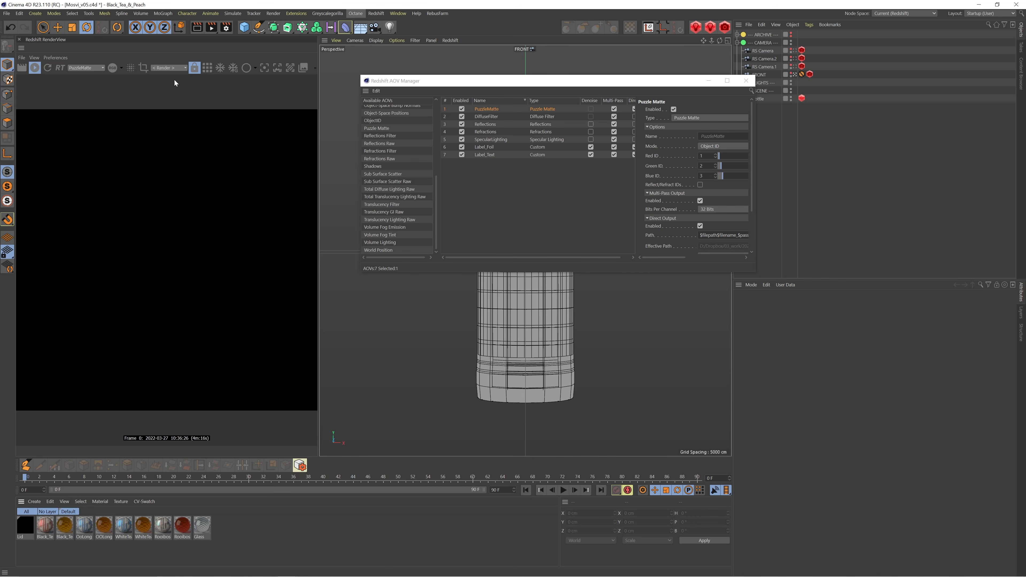
pyautogui.click(206, 68)
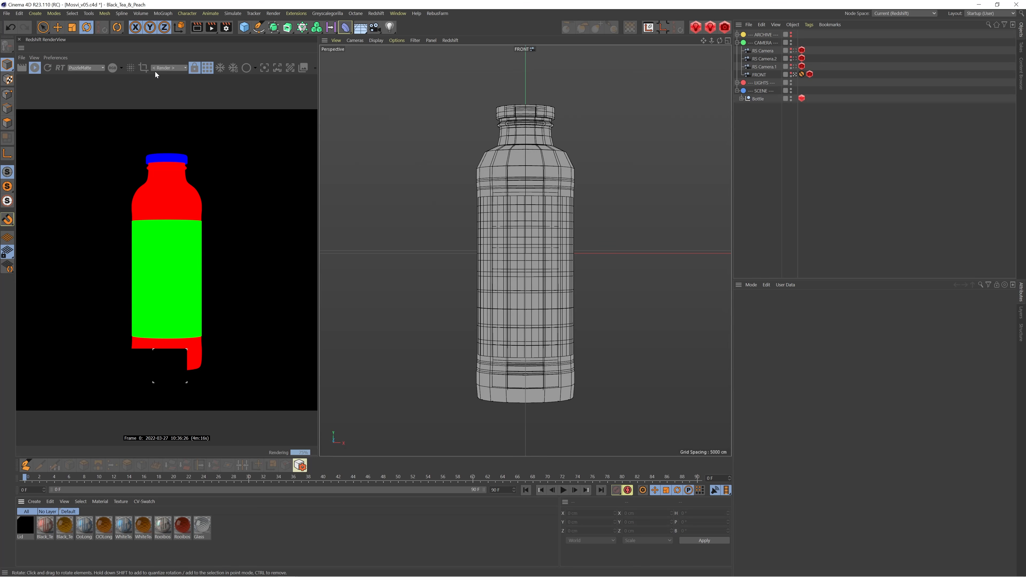
# Return the RenderView to progressive rendering and the Beauty pass
pyautogui.click(204, 65)
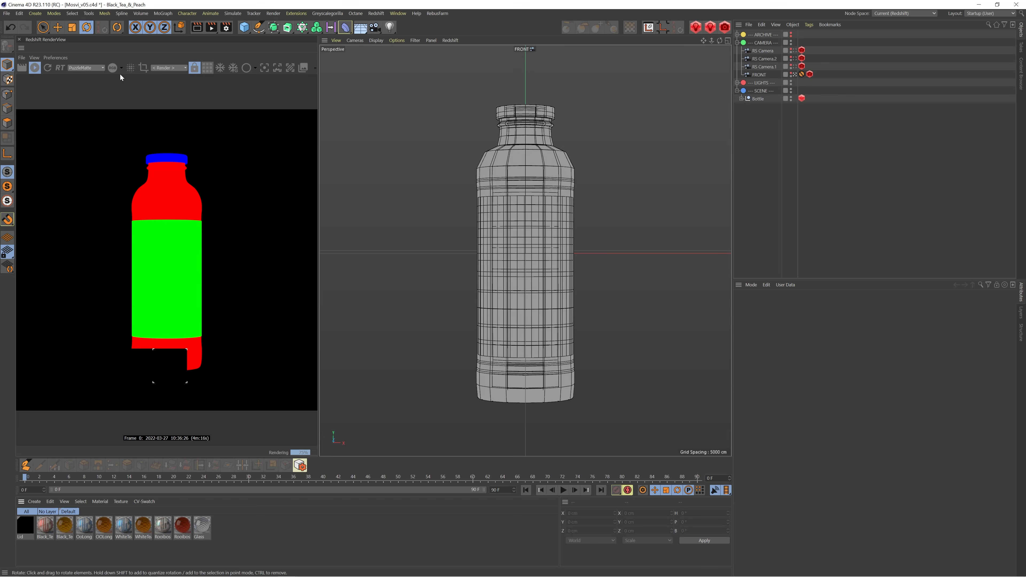
pyautogui.click(90, 69)
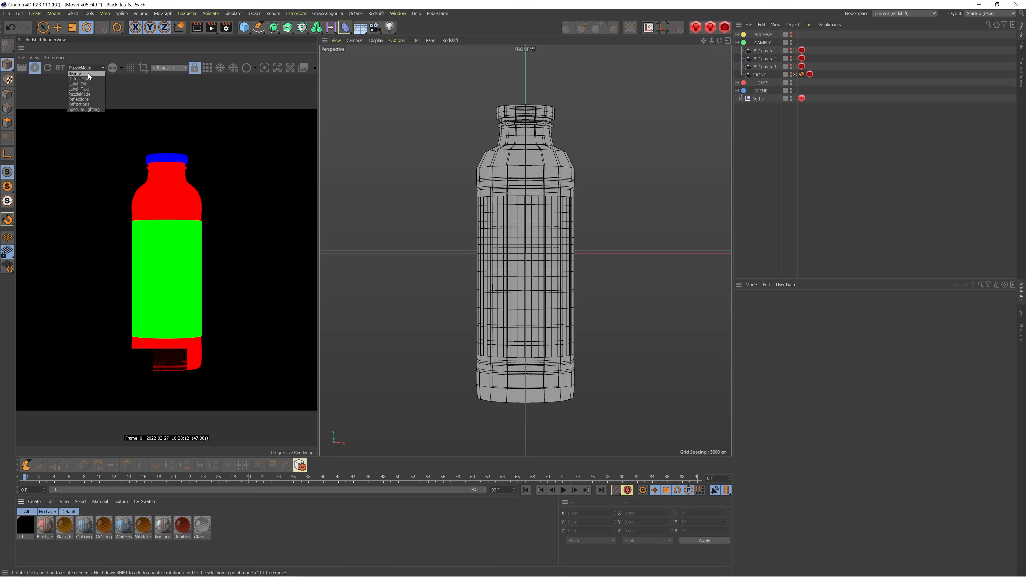
pyautogui.click(88, 73)
# Add a Redshift Object tag to the Lid inside the Bottle group and open its Object ID settings
pyautogui.click(742, 99)
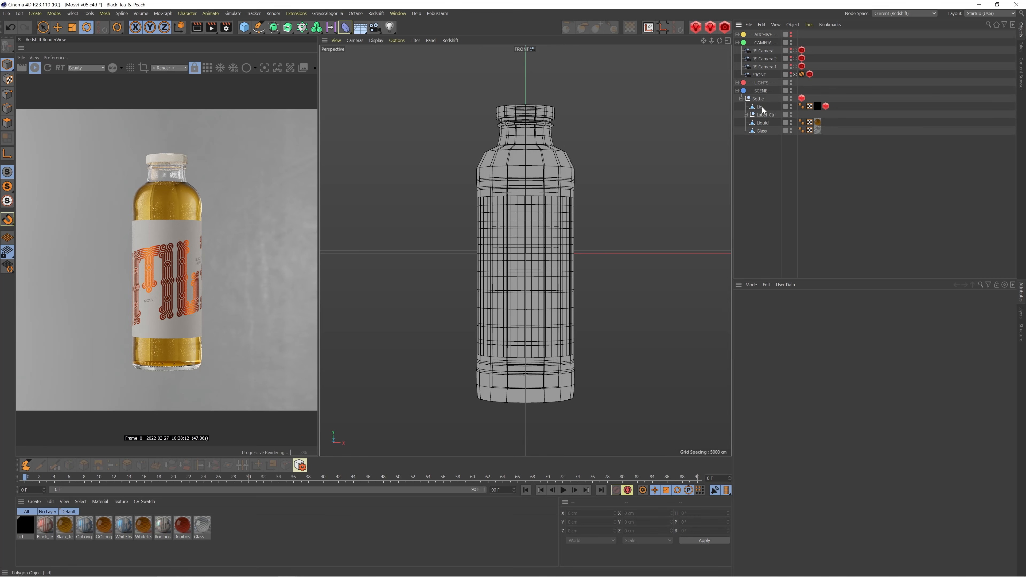
pyautogui.click(760, 107)
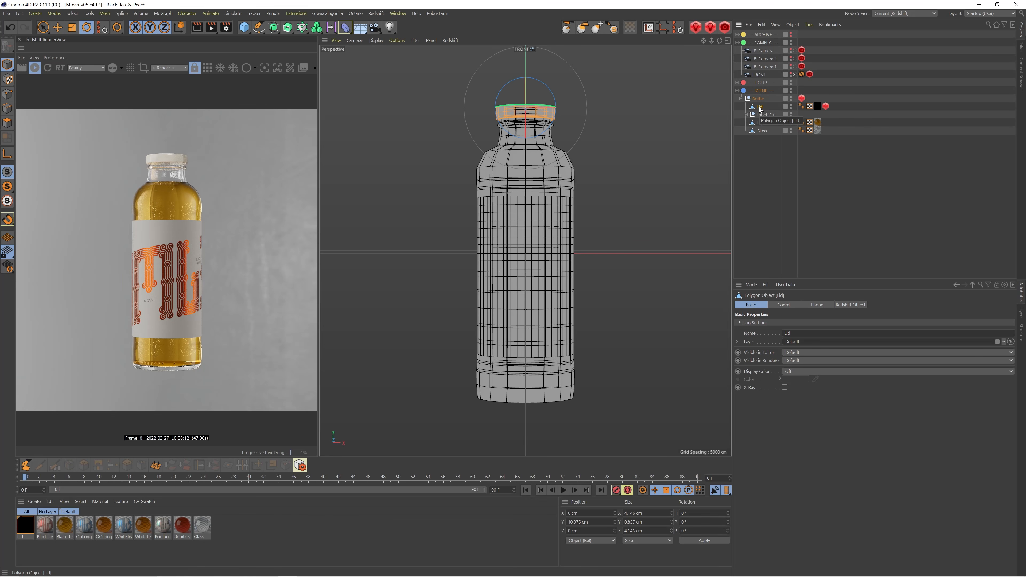
pyautogui.rightClick(760, 107)
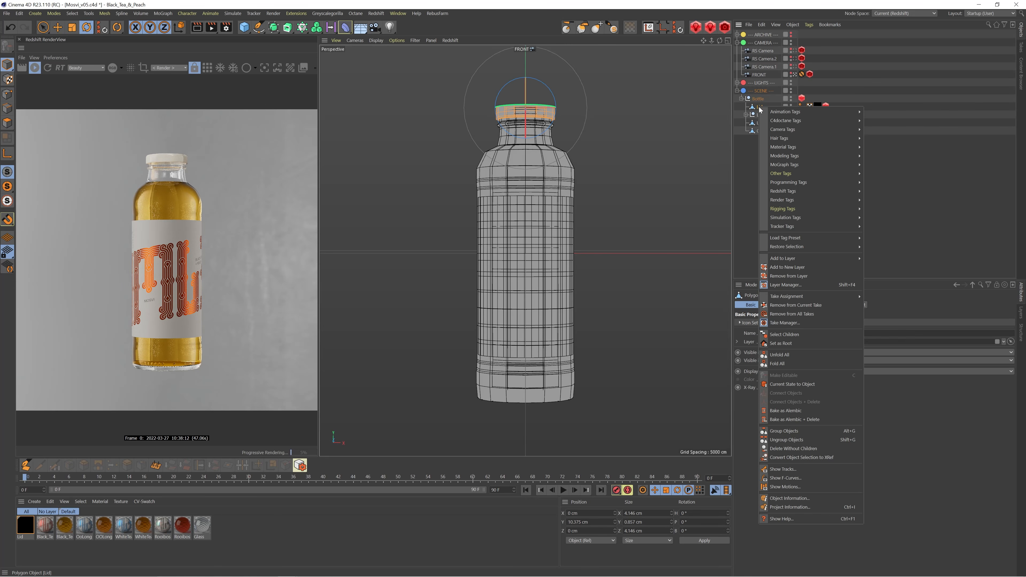
pyautogui.moveTo(811, 194)
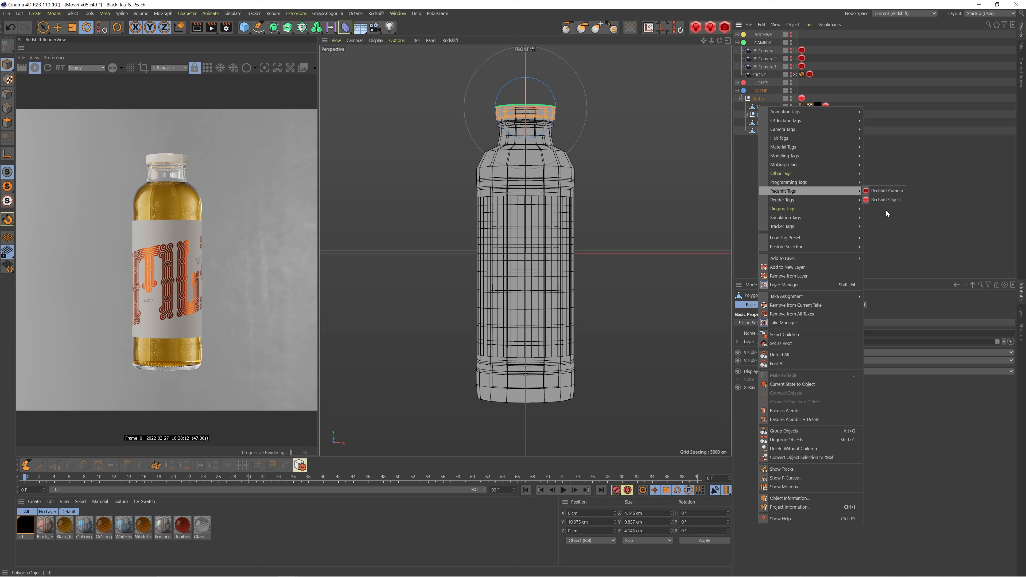
pyautogui.click(885, 199)
pyautogui.click(773, 303)
pyautogui.click(855, 305)
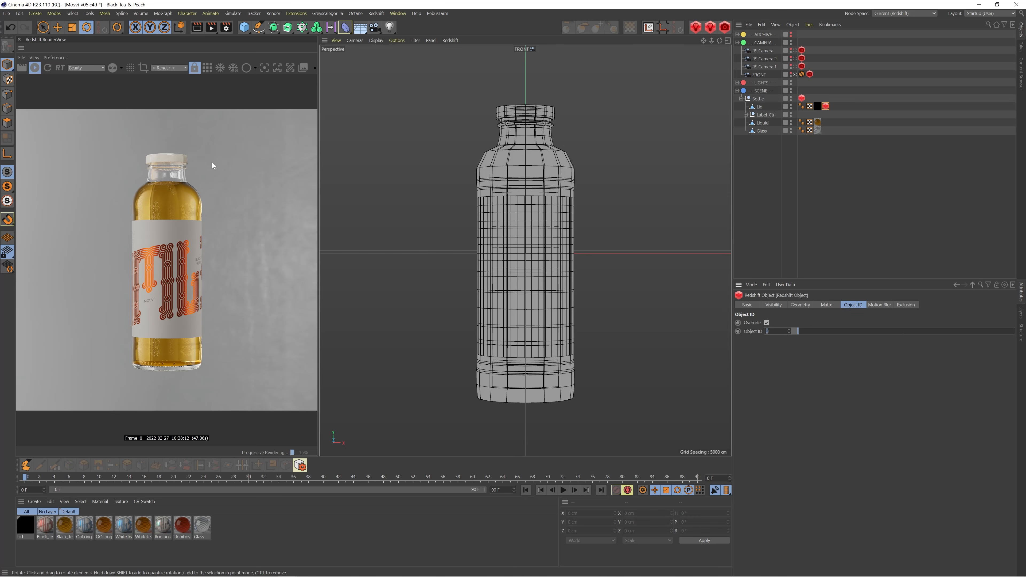
# Examine the Object ID settings in the Redshift Object tags of the LABEL object and the Bottle group
pyautogui.click(745, 115)
pyautogui.click(817, 122)
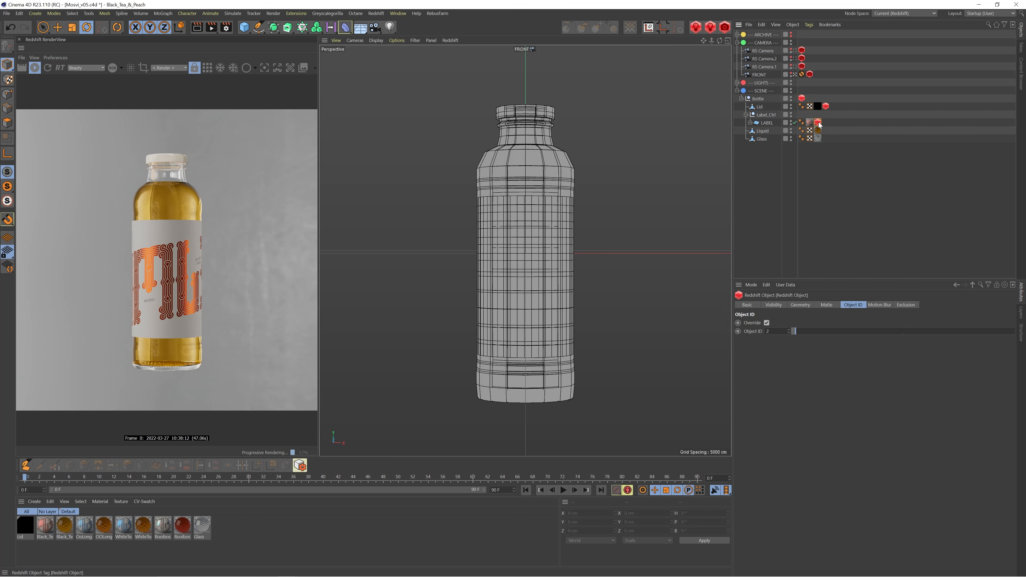
pyautogui.click(801, 99)
pyautogui.moveTo(773, 331); pyautogui.dragTo(745, 334)
pyautogui.click(817, 122)
# Reopen the Redshift AOV Manager and check the red, green and blue IDs of the PuzzleMatte AOV
pyautogui.click(375, 13)
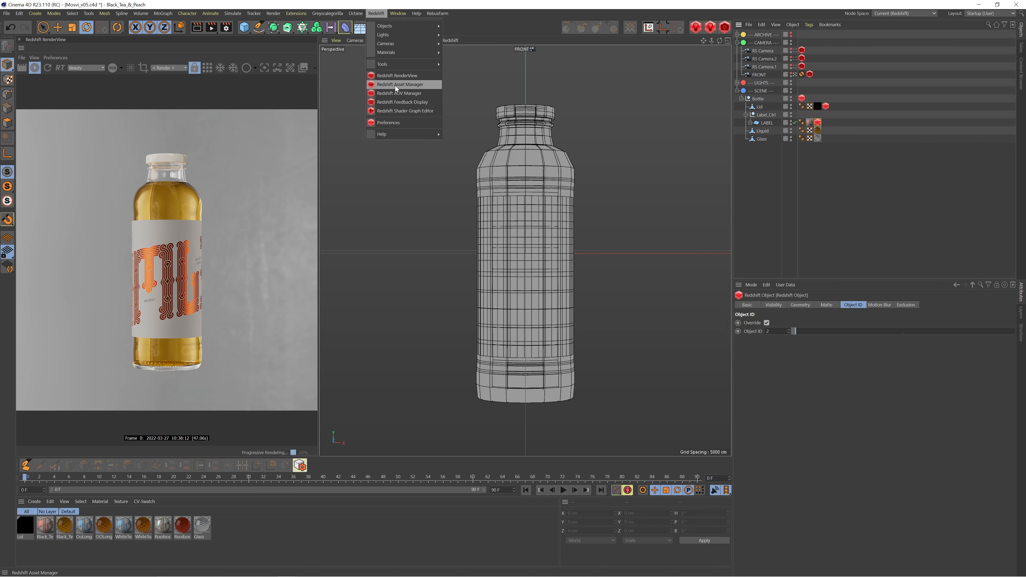
pyautogui.click(397, 93)
pyautogui.click(526, 115)
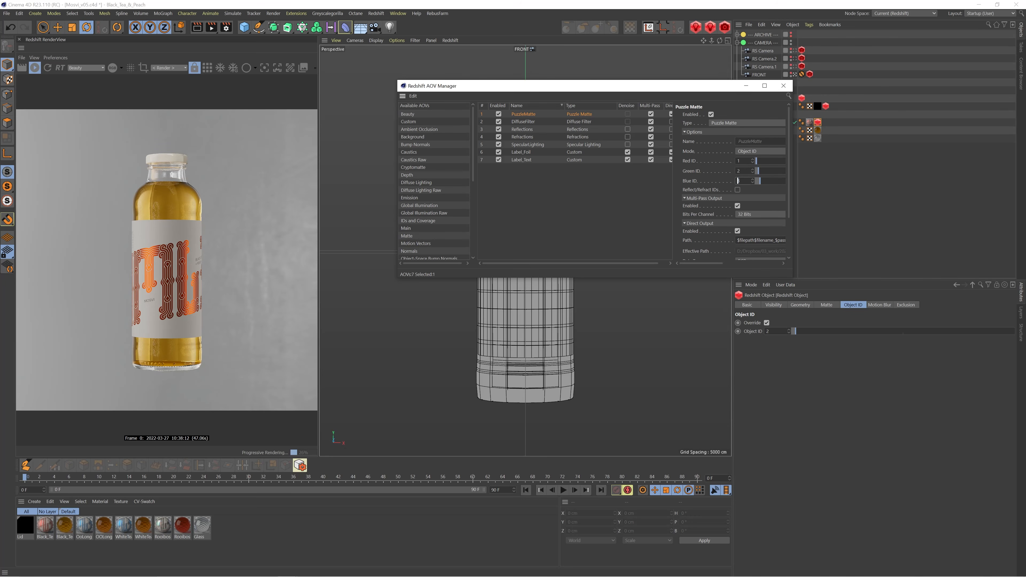
pyautogui.press('Return')
pyautogui.hotkey('ctrl', 'z')
# Add a second Puzzle Matte AOV to the active list and set its mode to Object ID
pyautogui.scroll(-4, 415, 213)
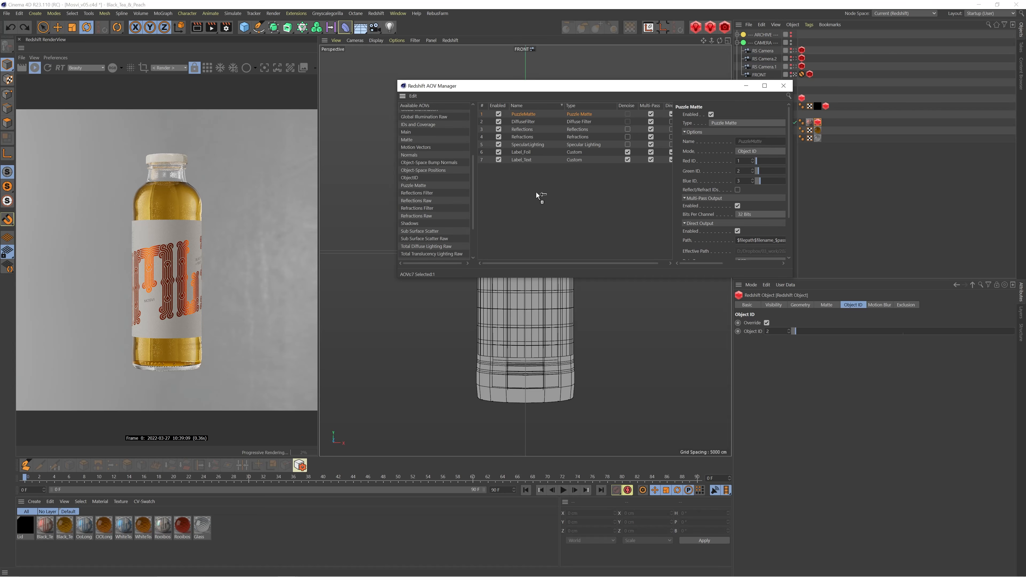
pyautogui.moveTo(537, 191); pyautogui.dragTo(531, 183)
pyautogui.click(520, 167)
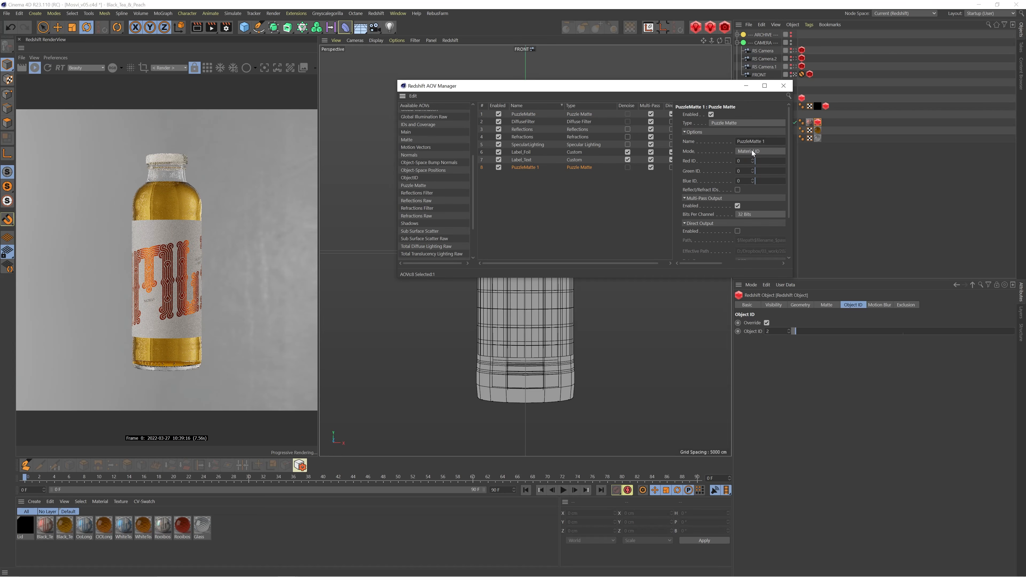
pyautogui.click(762, 154)
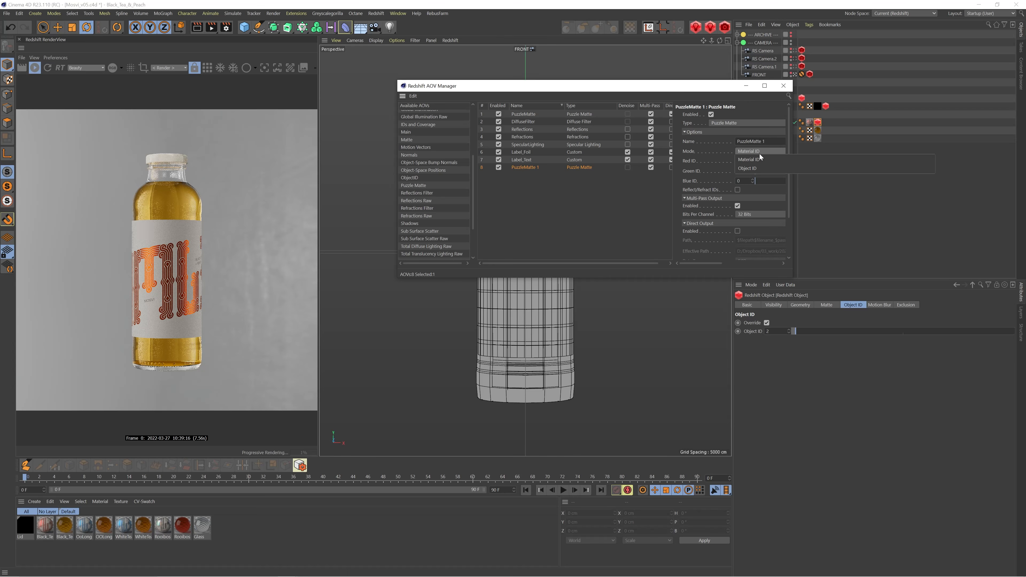
pyautogui.click(756, 168)
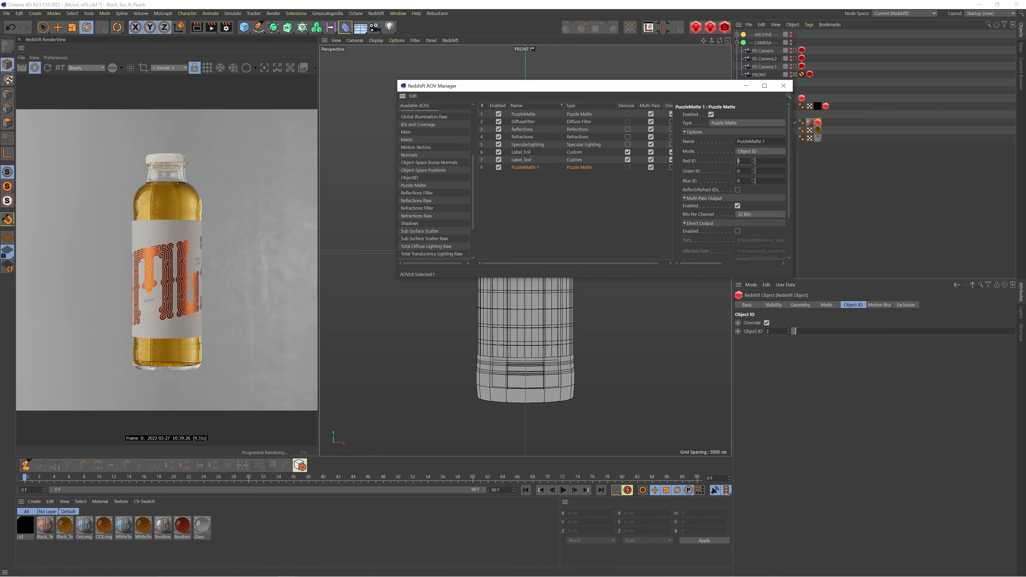
# Set the Red ID of the second Puzzle Matte AOV to 2
pyautogui.moveTo(706, 86); pyautogui.dragTo(658, 88)
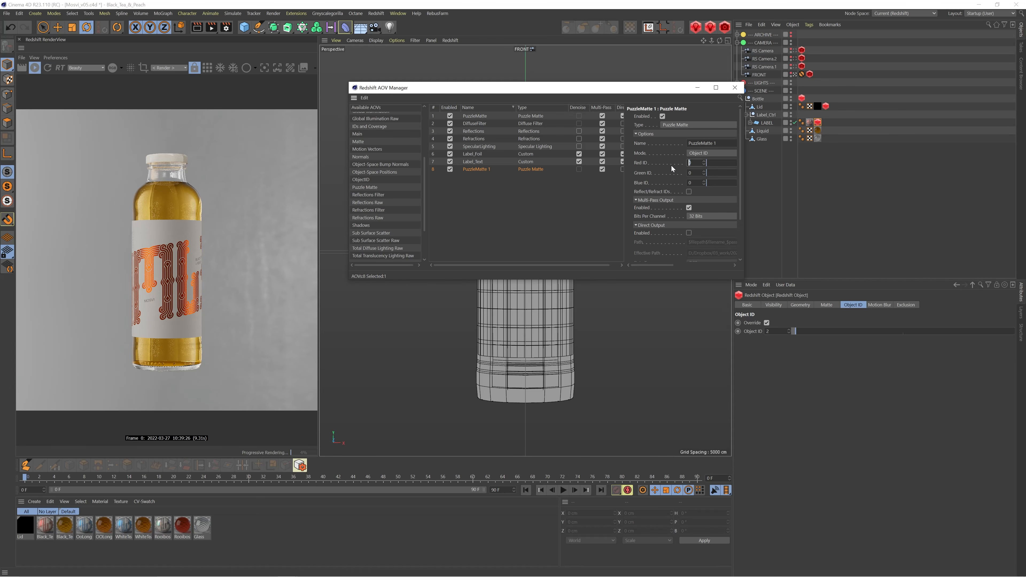
pyautogui.write('2')
pyautogui.press('Return')
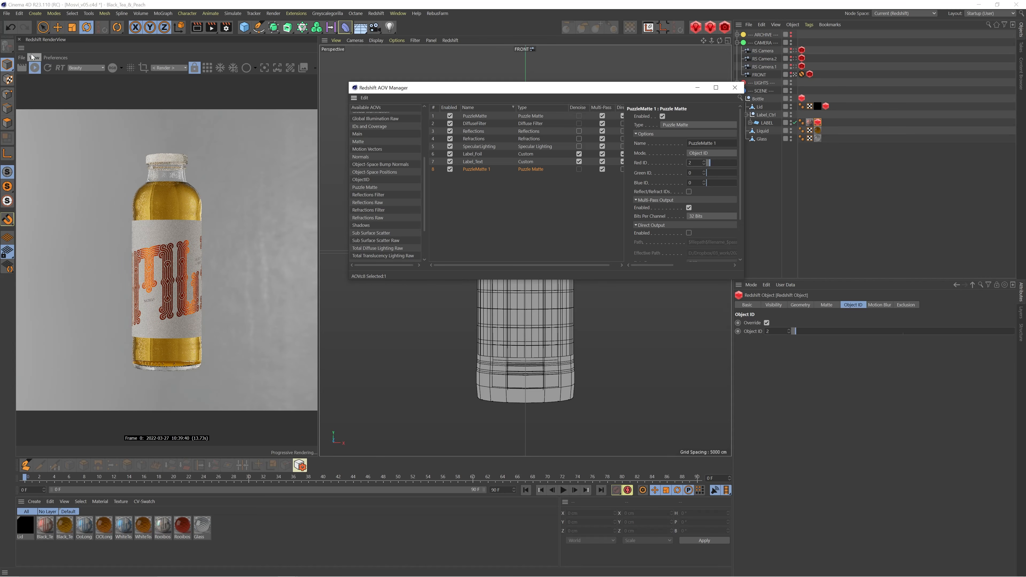
# Display the PuzzleMatte 1 AOV in the render view with bucket rendering switched on
pyautogui.click(78, 67)
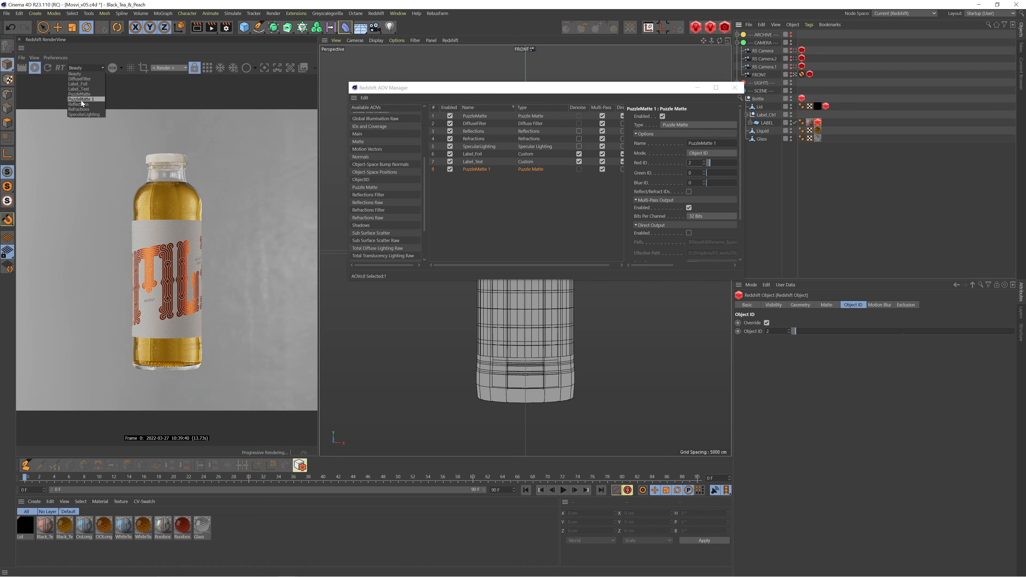
pyautogui.click(80, 99)
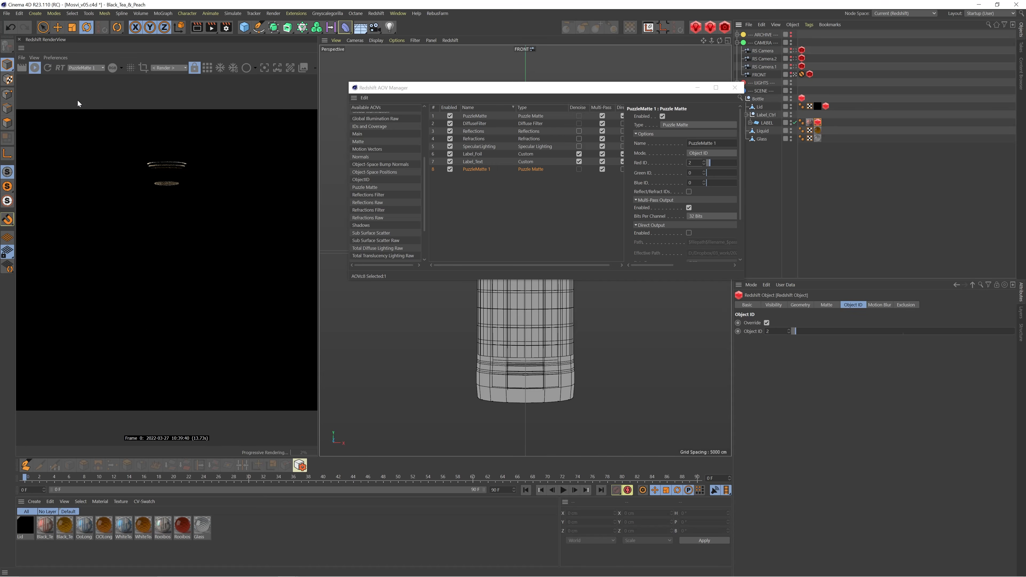
pyautogui.click(208, 68)
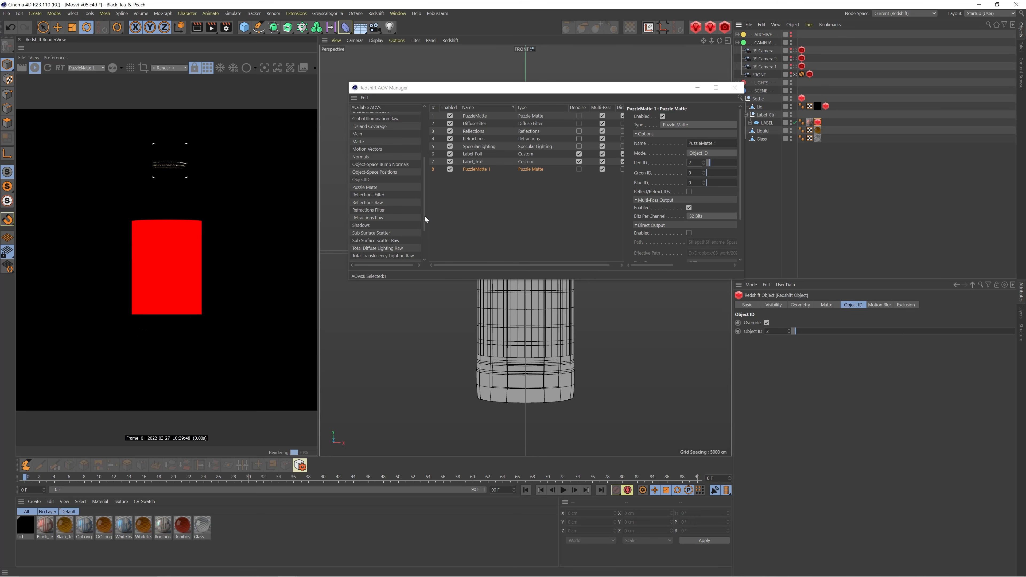
# Remove the PuzzleMatte 1 AOV from the active AOV list
pyautogui.scroll(-3, 399, 214)
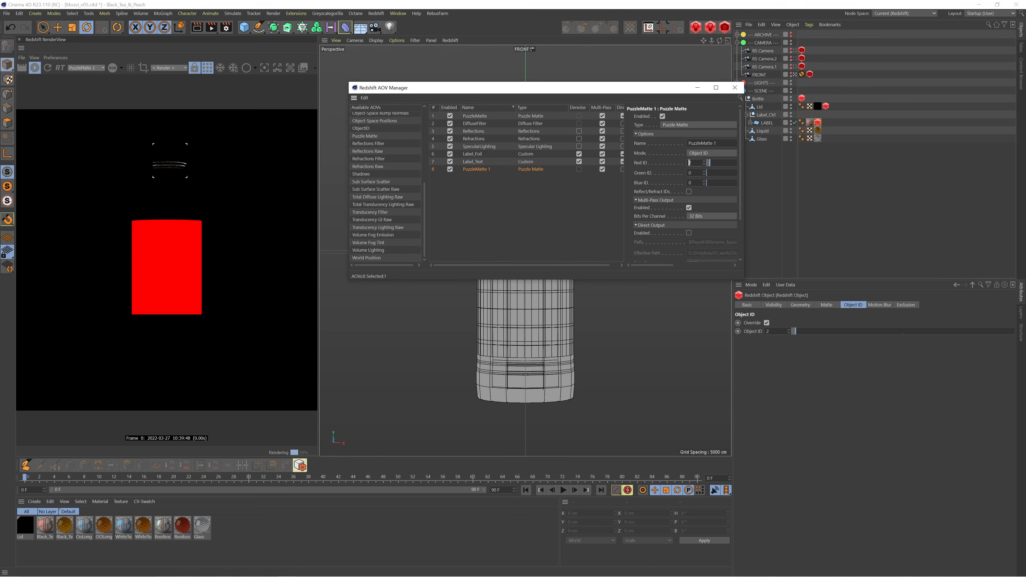
pyautogui.click(686, 182)
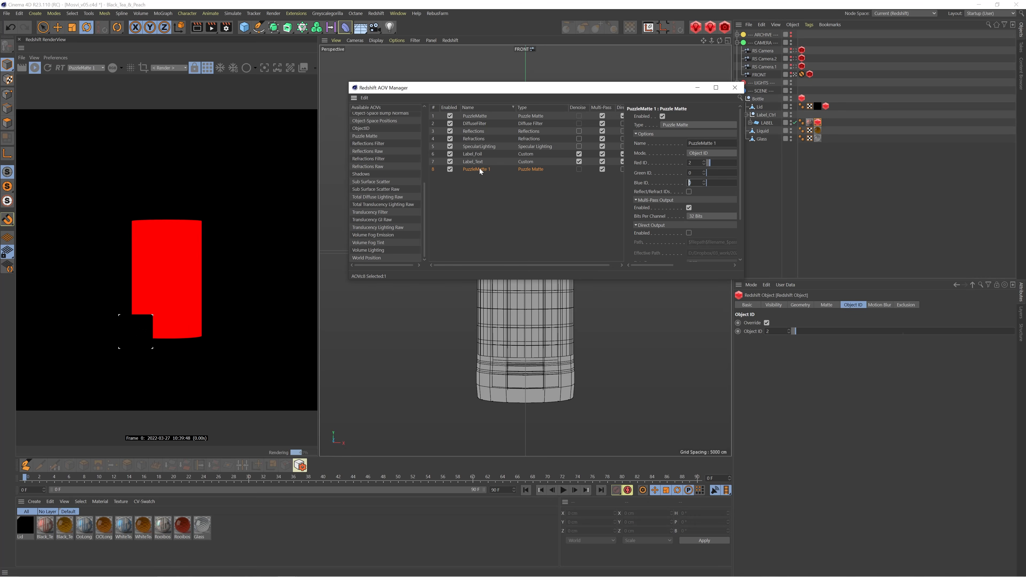
pyautogui.press('Delete')
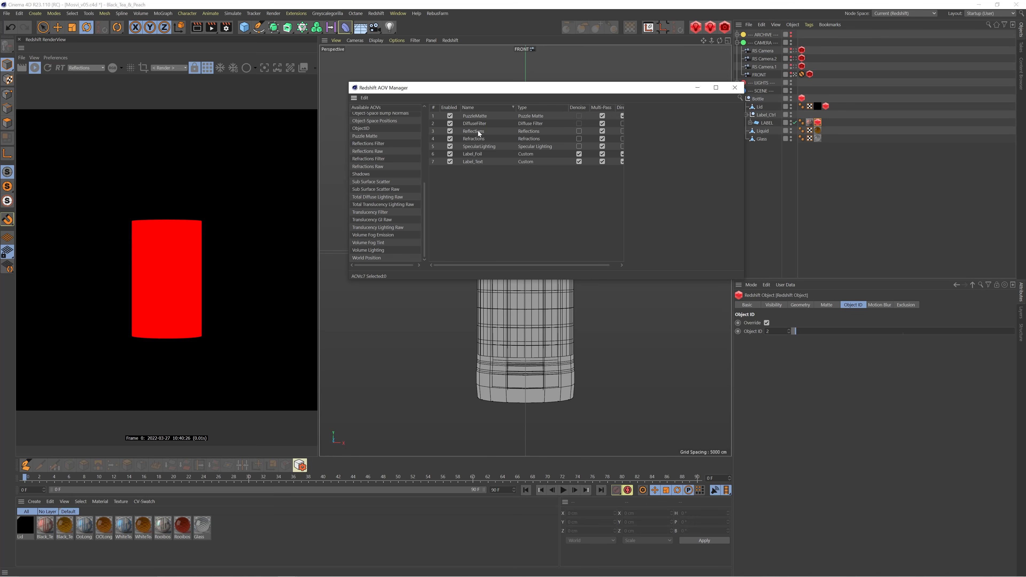
# Switch bucket rendering off and display the Refractions AOV in the render view
pyautogui.click(207, 68)
pyautogui.click(77, 68)
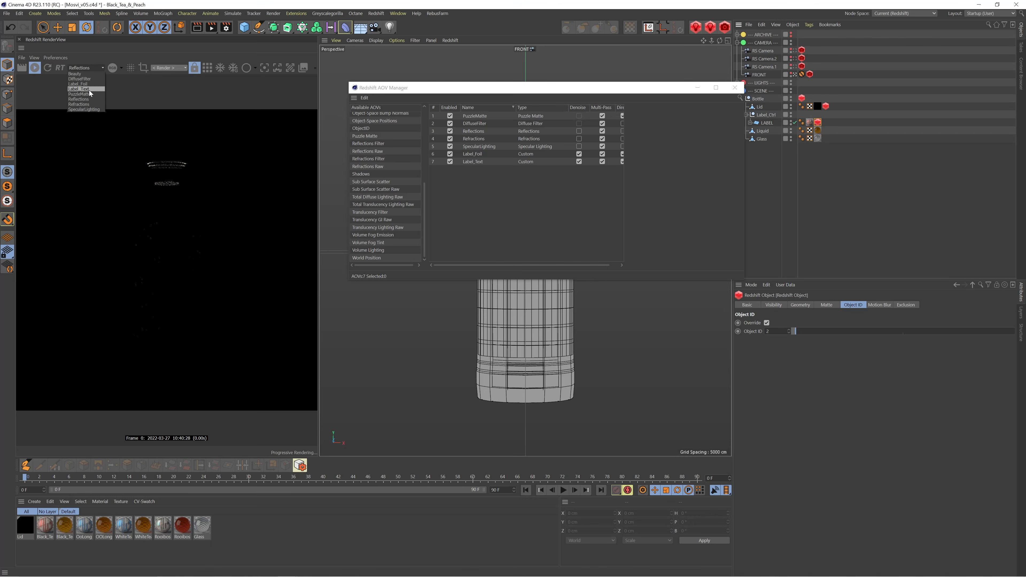
pyautogui.click(86, 104)
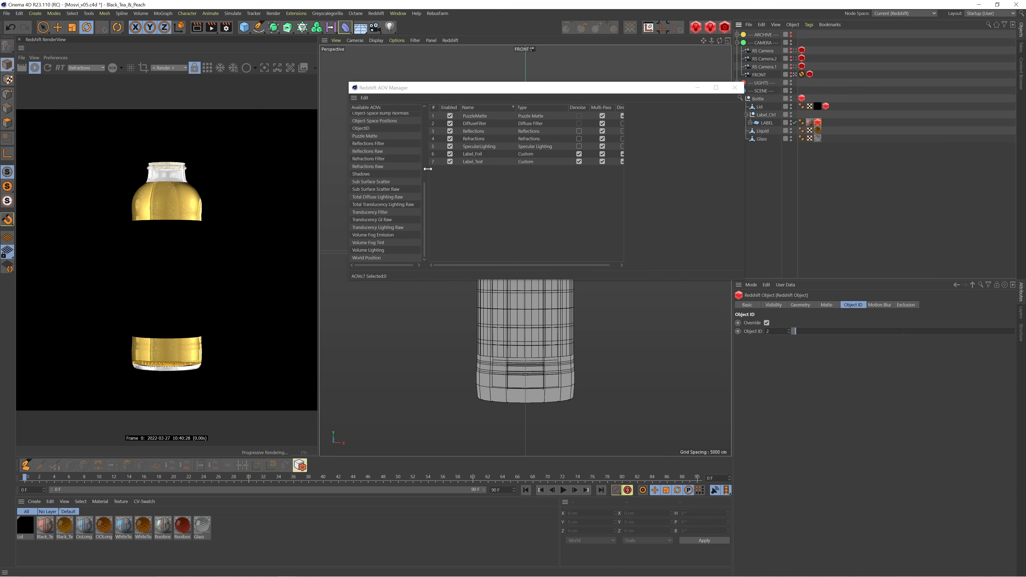
# Add a Reflections Filter AOV to the active list and display it in the render view
pyautogui.scroll(5, 373, 205)
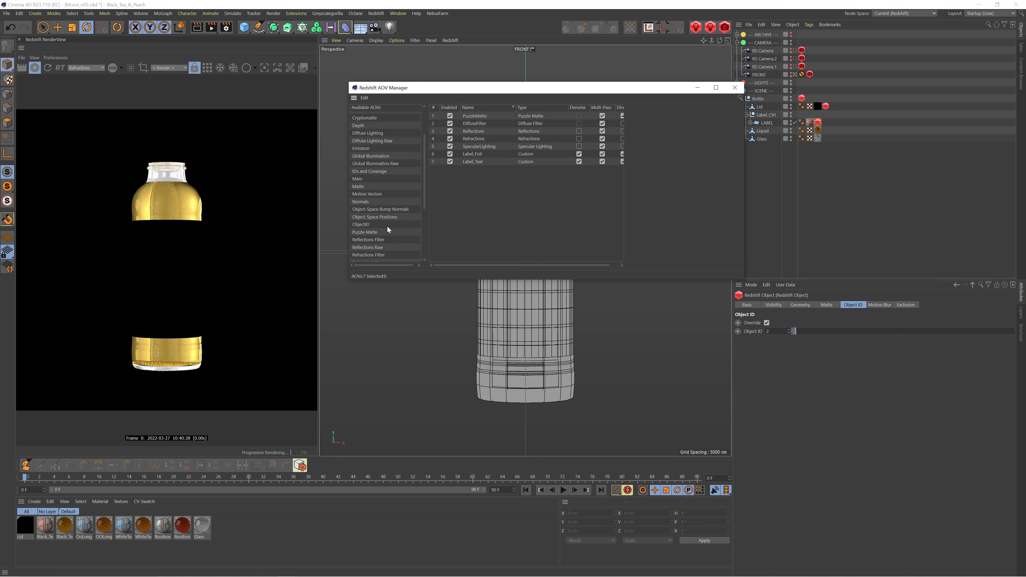
pyautogui.moveTo(481, 225); pyautogui.dragTo(481, 225)
pyautogui.click(87, 68)
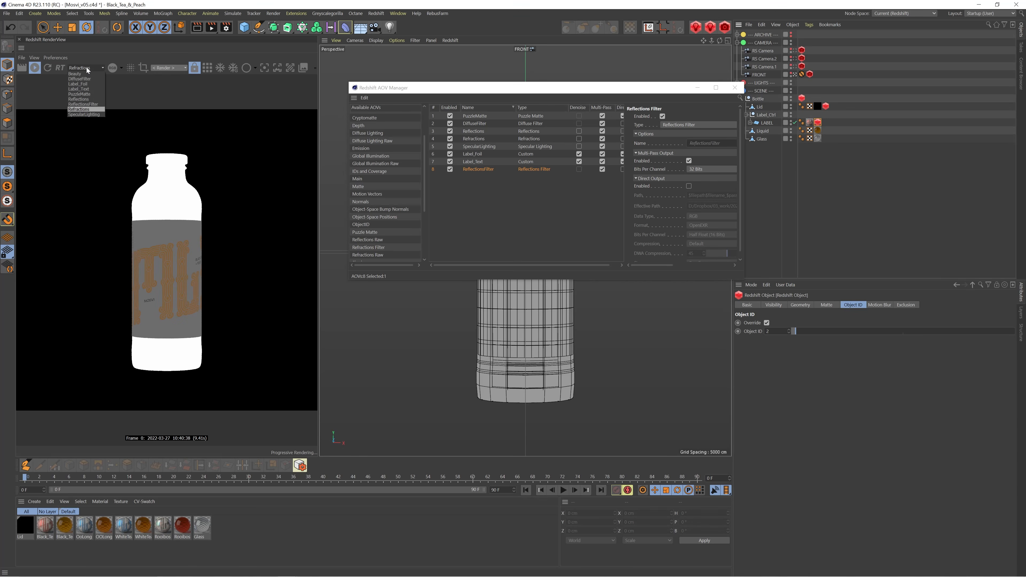
pyautogui.click(87, 104)
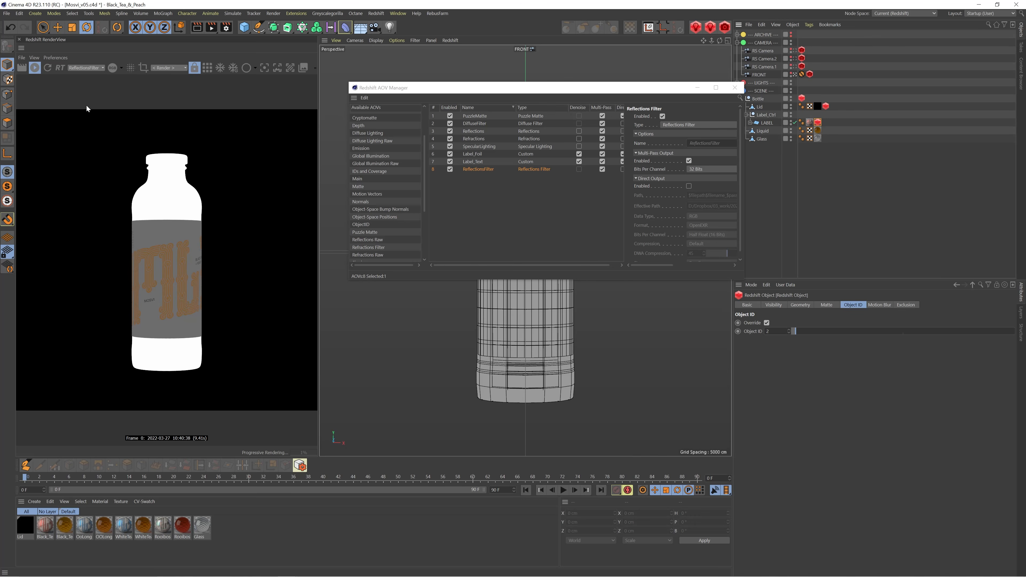
# Compare the ReflectionsFilter AOV with the Beauty pass, and delete the Reflections Filter AOV from the active list
pyautogui.click(99, 69)
pyautogui.click(88, 75)
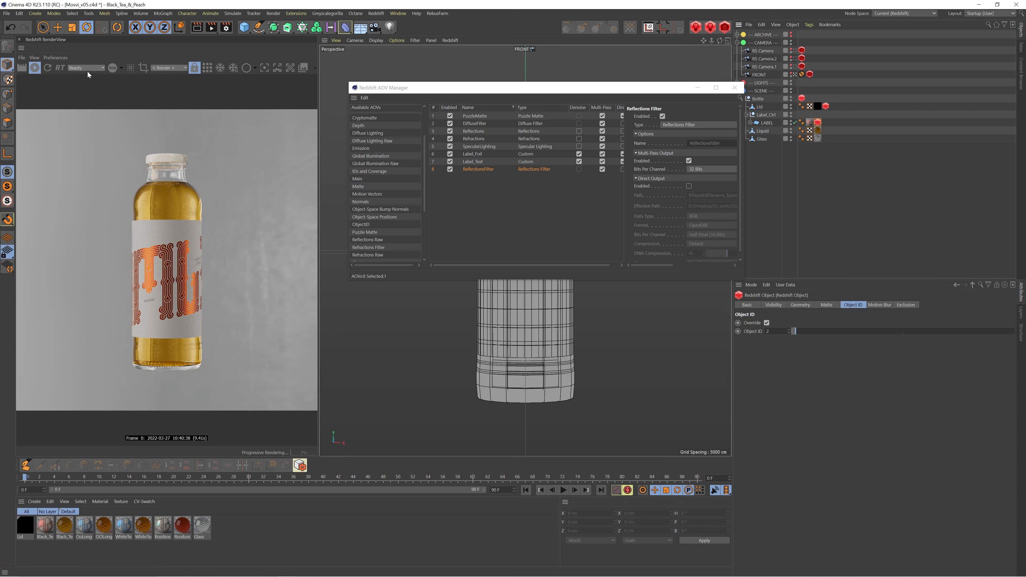
pyautogui.click(87, 69)
pyautogui.click(85, 104)
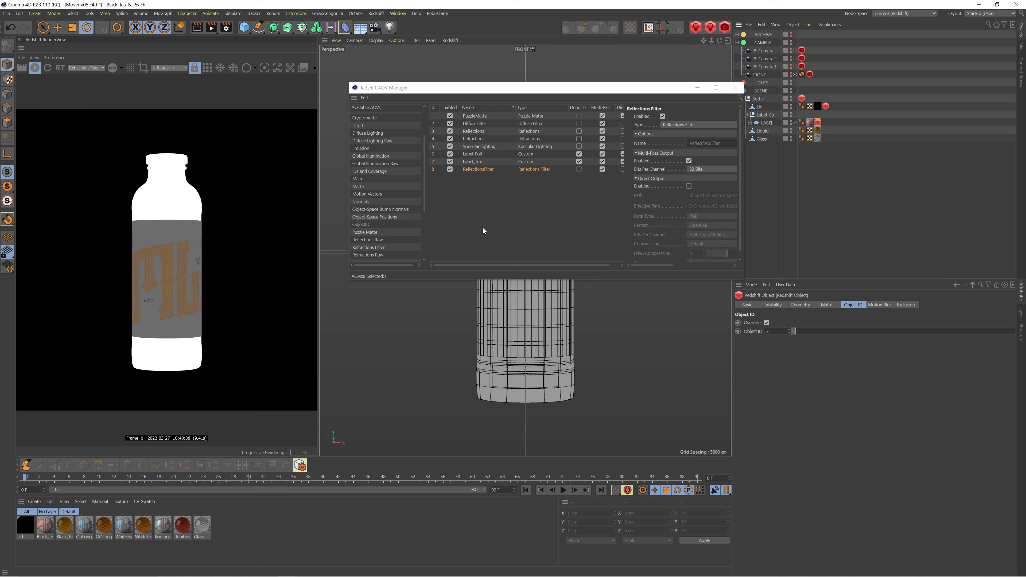
pyautogui.press('Delete')
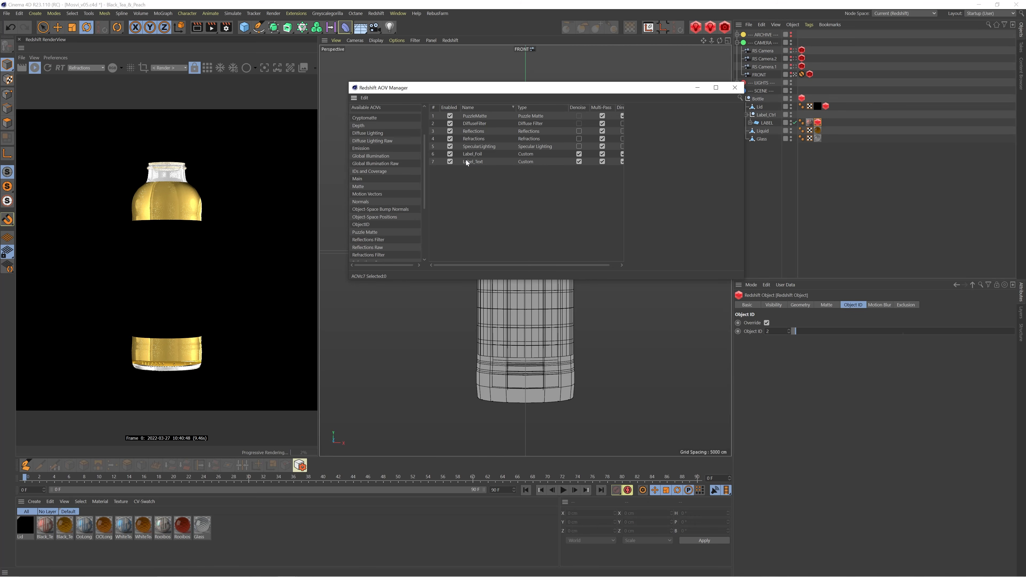
# Display the Label_Foil AOV in the render view and return to the Beauty pass
pyautogui.click(91, 68)
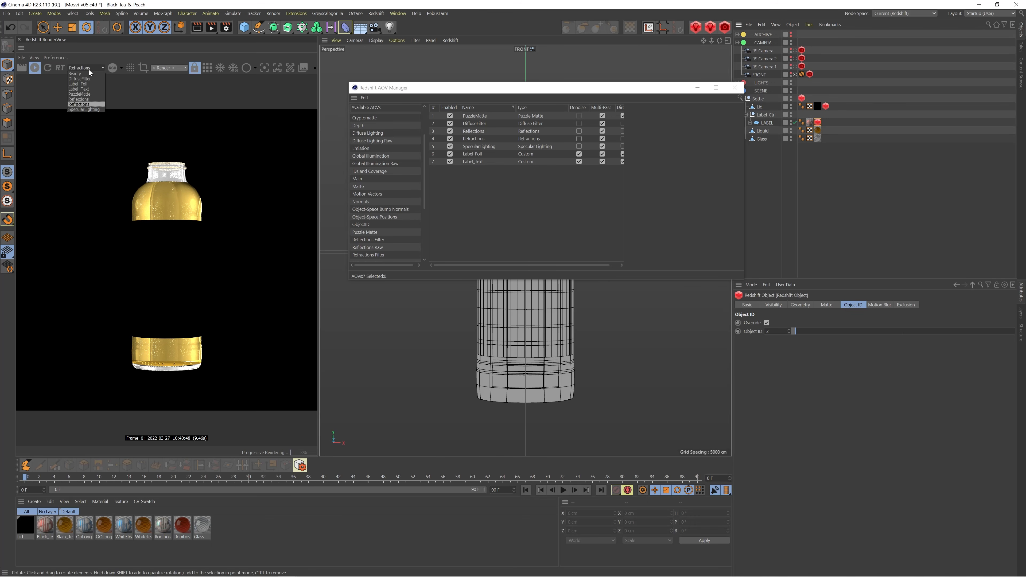
pyautogui.click(89, 85)
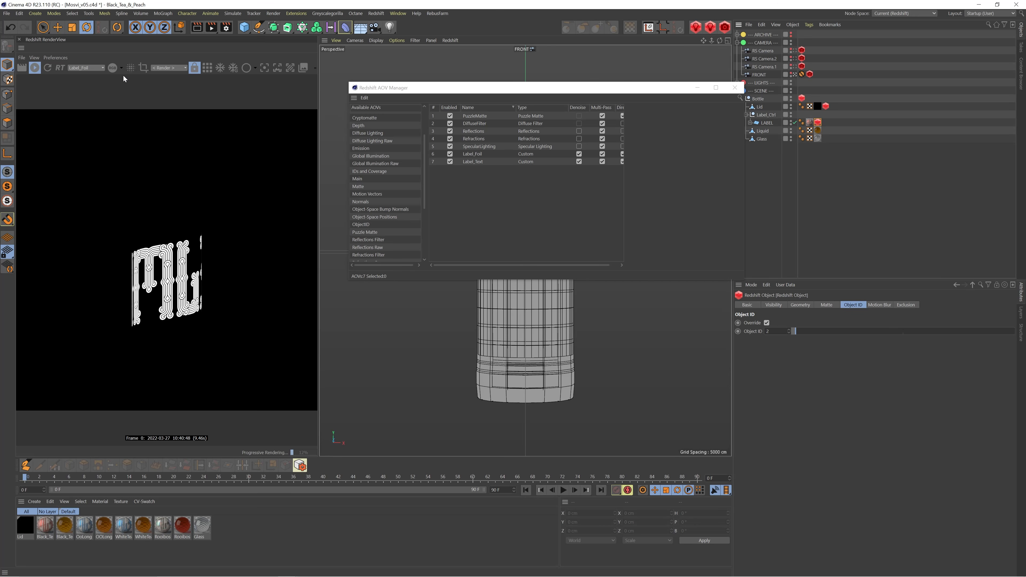
pyautogui.click(91, 67)
pyautogui.click(89, 75)
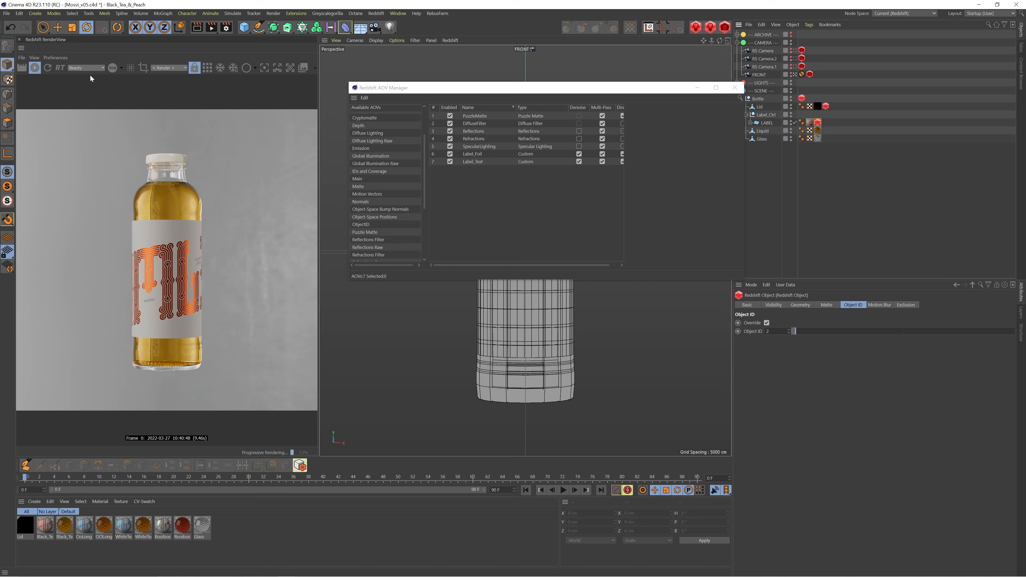
# Close the AOV Manager and open the shader graph of the Black_Tea label material
pyautogui.click(735, 87)
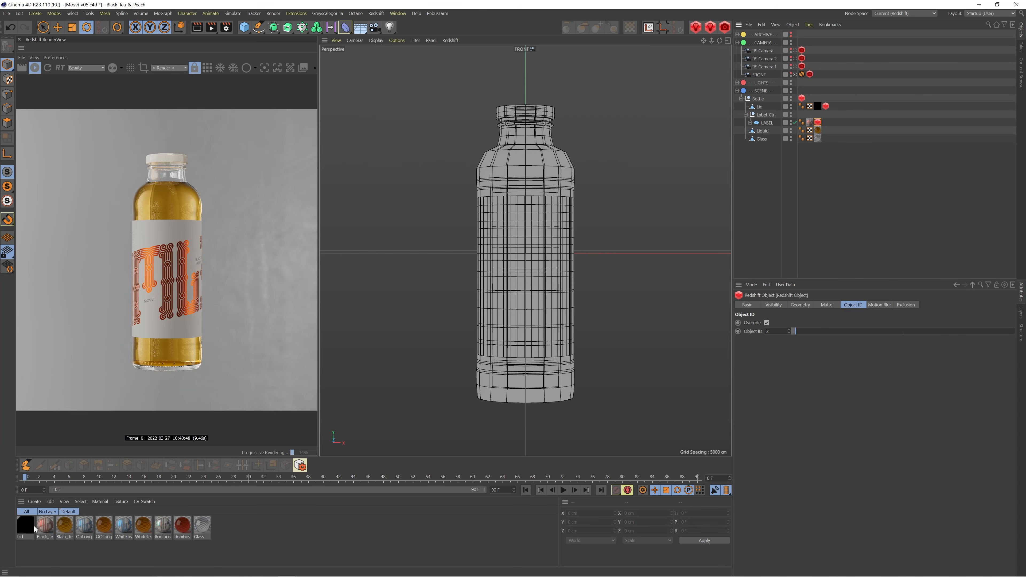
pyautogui.click(45, 526)
pyautogui.doubleClick(45, 526)
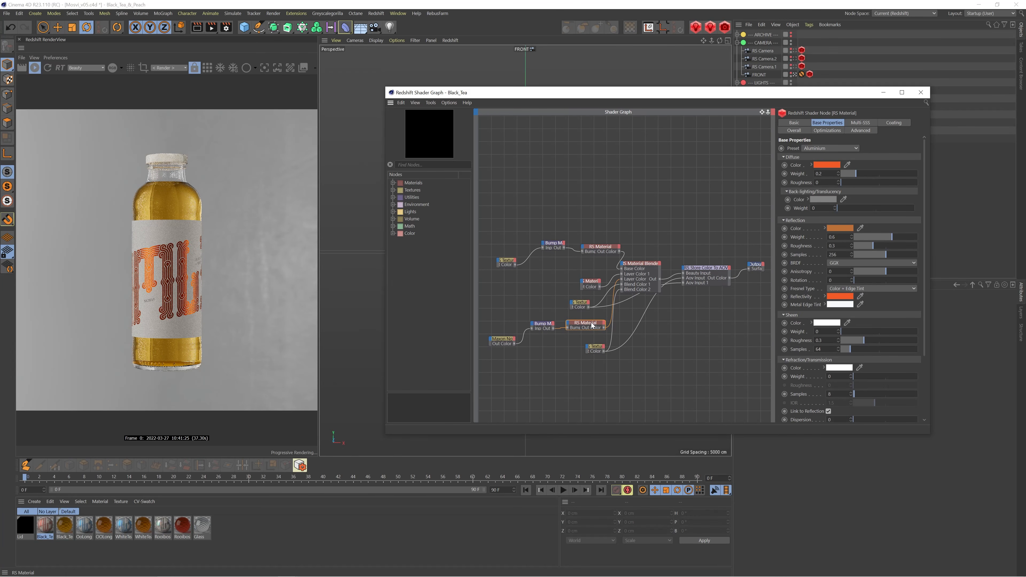
pyautogui.moveTo(487, 197); pyautogui.dragTo(658, 391)
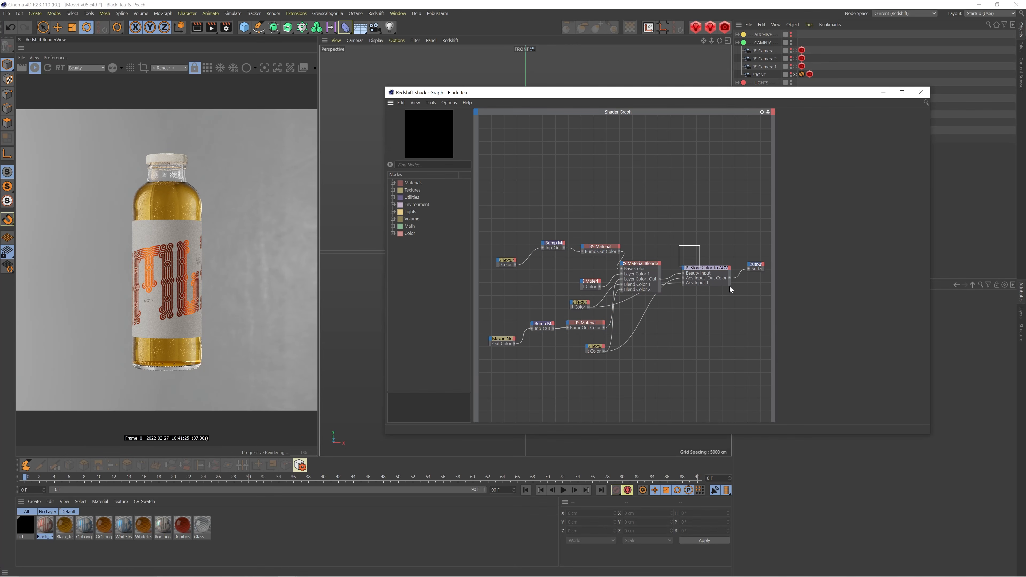
pyautogui.moveTo(730, 286); pyautogui.dragTo(742, 304)
# Stop the live render, connect the label foil Texture node directly to the material output, and restart the render to preview the mask
pyautogui.click(34, 68)
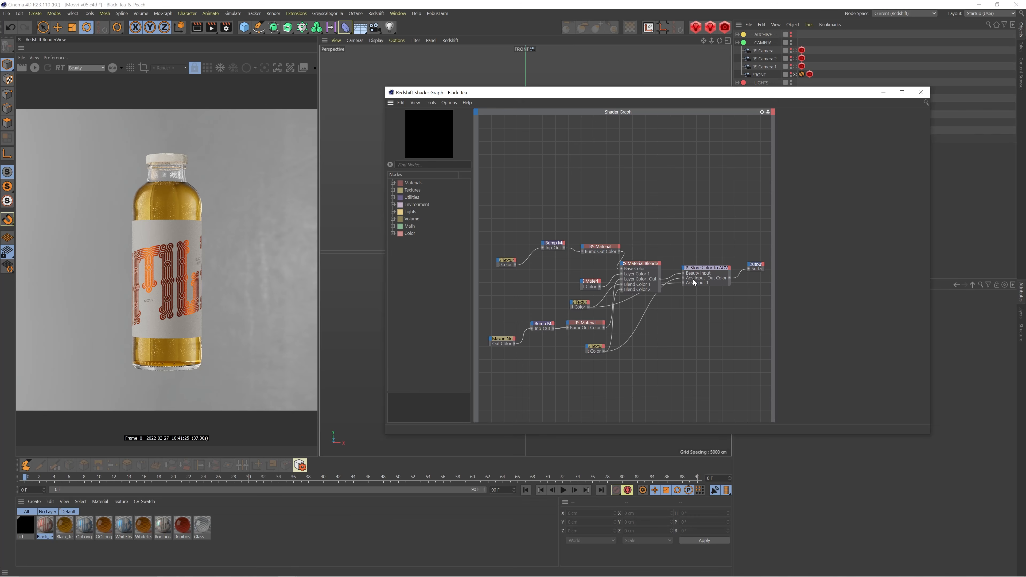
pyautogui.moveTo(598, 351); pyautogui.dragTo(588, 351)
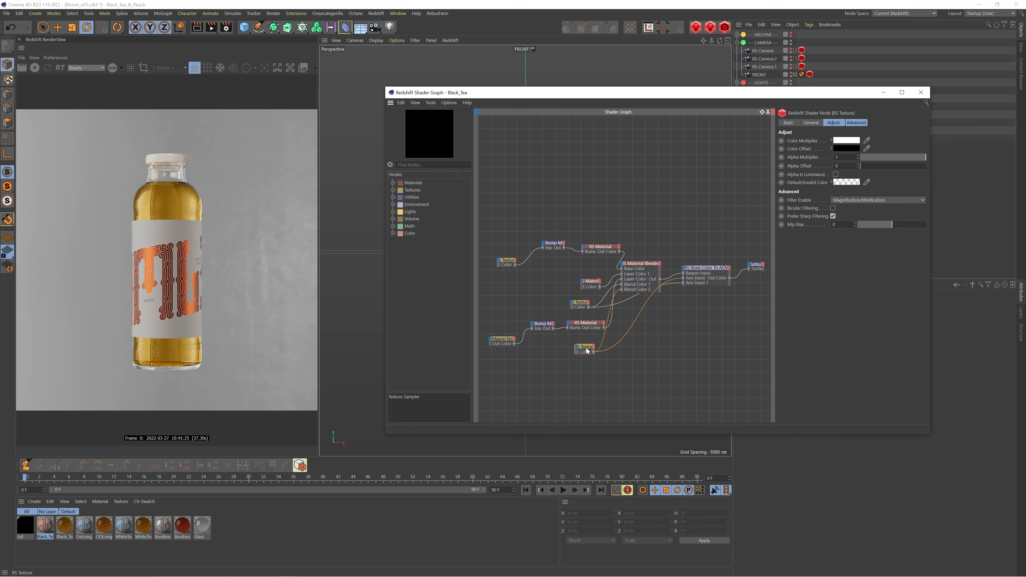
pyautogui.click(811, 123)
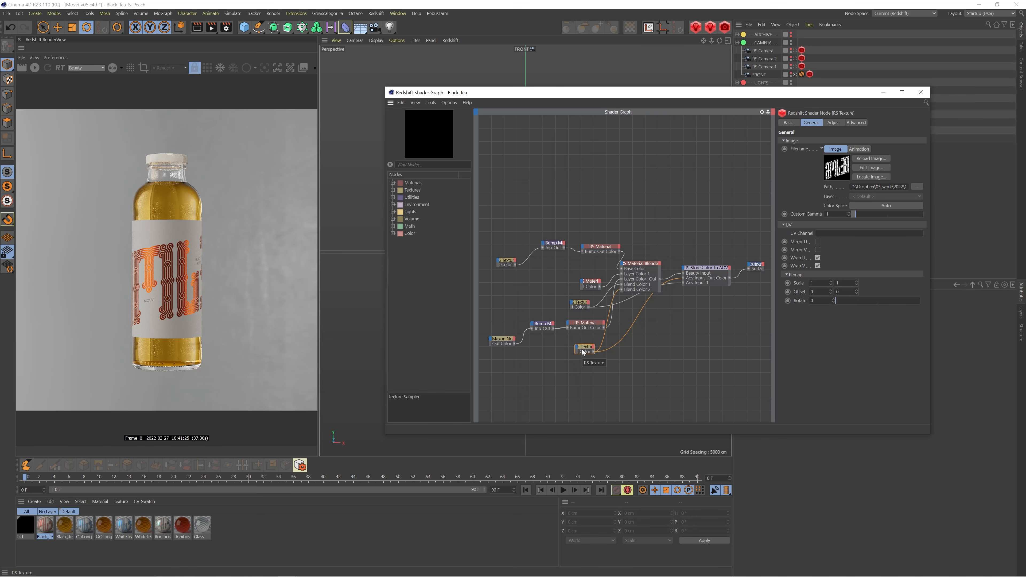
pyautogui.press('o')
pyautogui.click(34, 67)
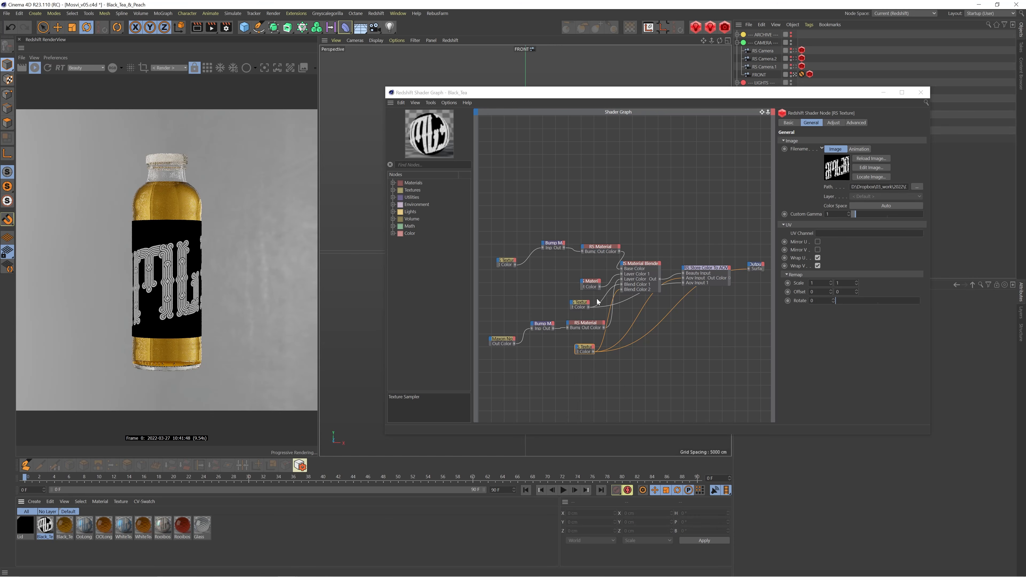
pyautogui.moveTo(587, 350); pyautogui.dragTo(603, 353)
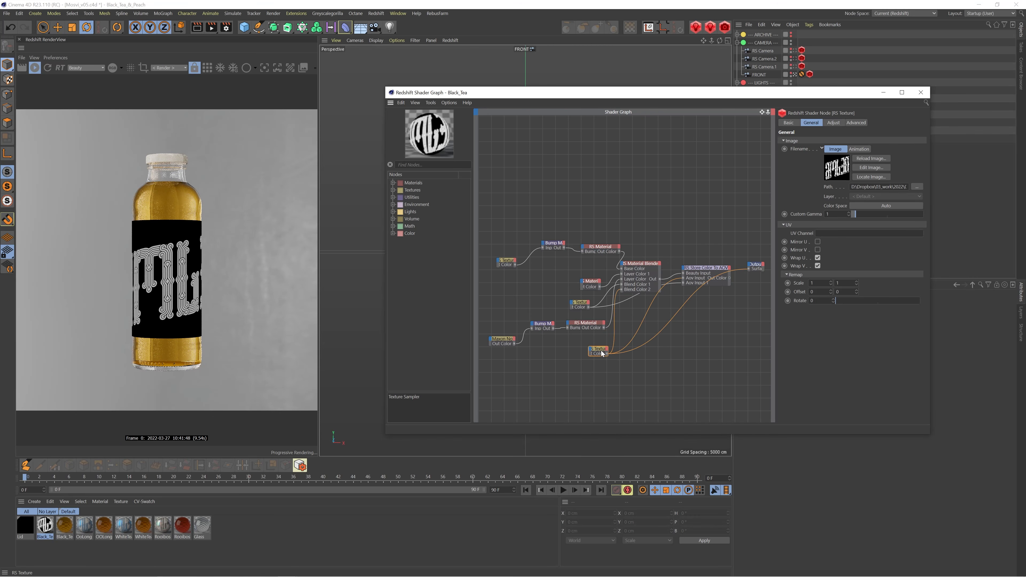
pyautogui.click(642, 264)
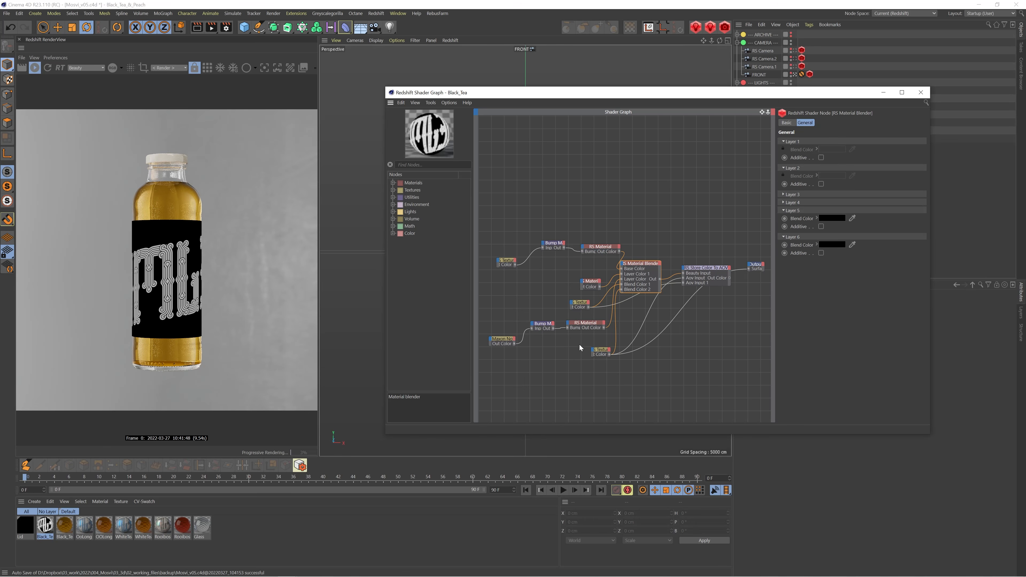
pyautogui.moveTo(590, 352); pyautogui.dragTo(580, 353)
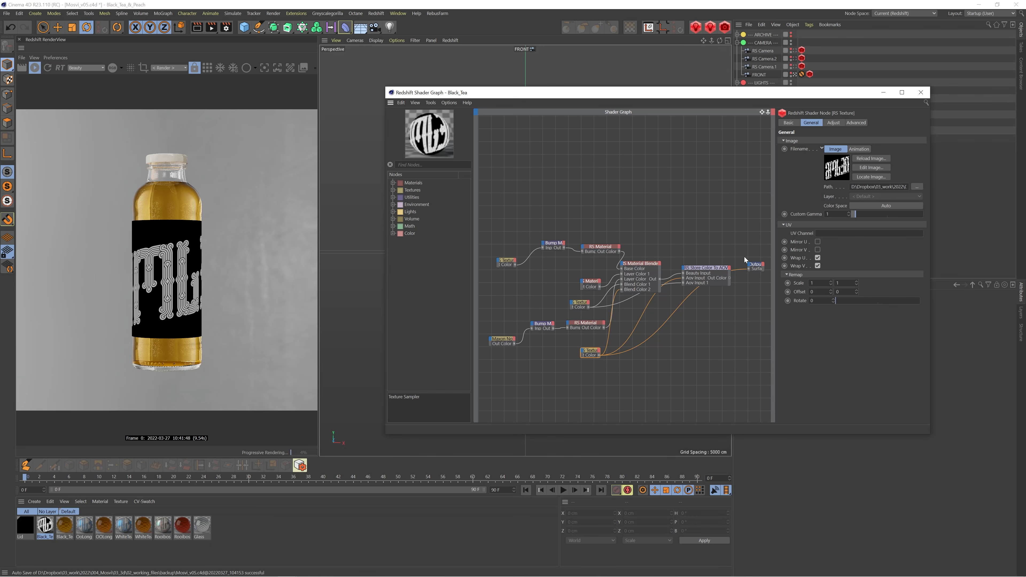
# Add a second RS Store Color To AOV node to the Black_Tea shader graph
pyautogui.click(657, 202)
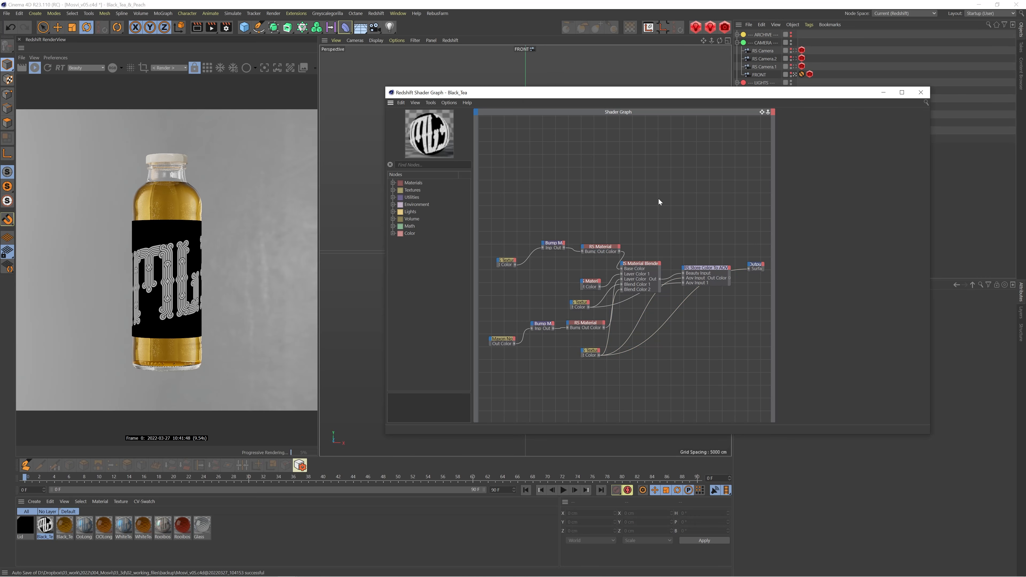
pyautogui.press('Tab')
pyautogui.write('store')
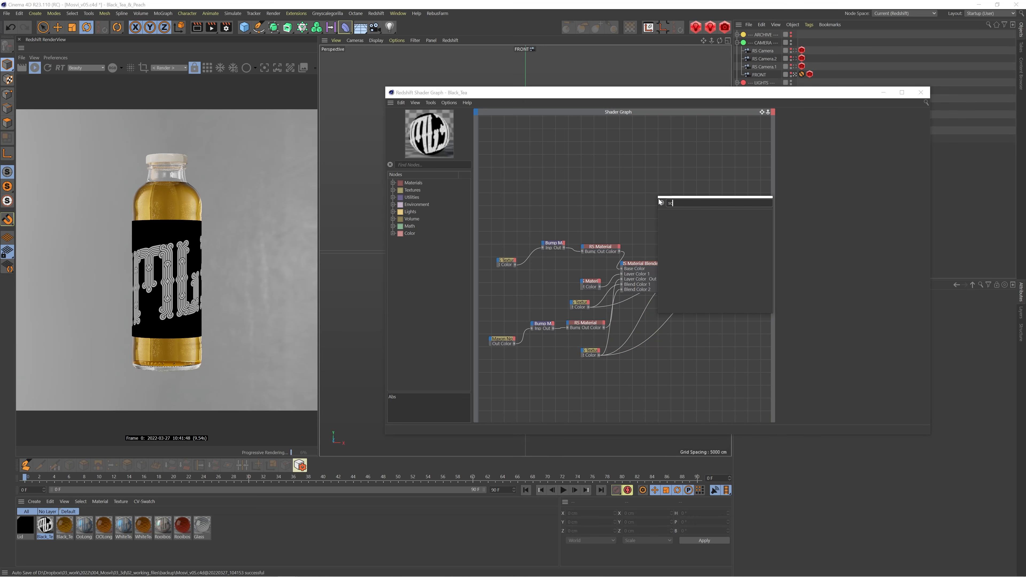
pyautogui.press('Return')
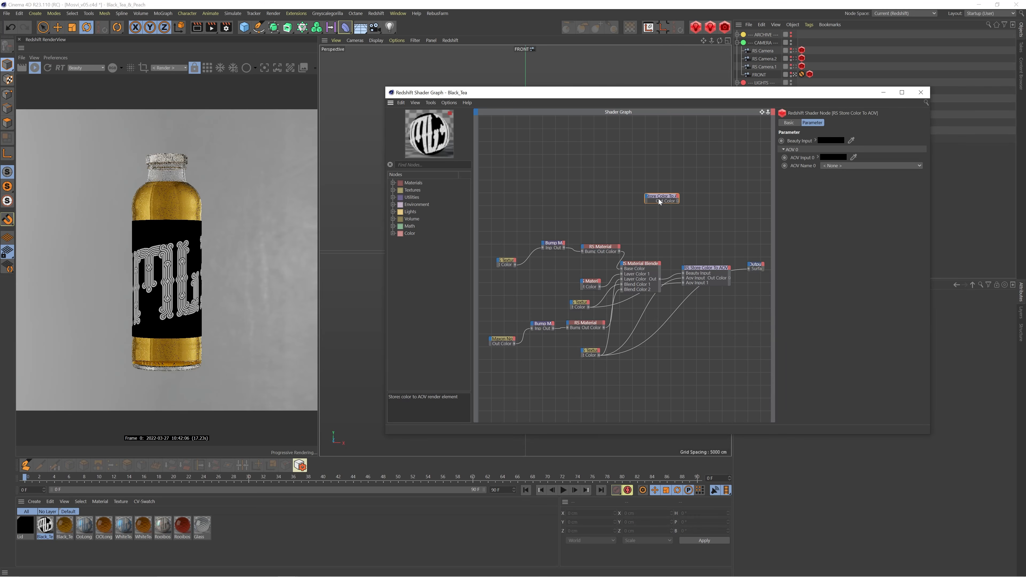
# Connect the Material Blender to the new store node's Beauty Input, and the store node to the material output
pyautogui.click(647, 265)
pyautogui.moveTo(648, 265); pyautogui.dragTo(701, 242)
pyautogui.click(701, 243)
pyautogui.press('o')
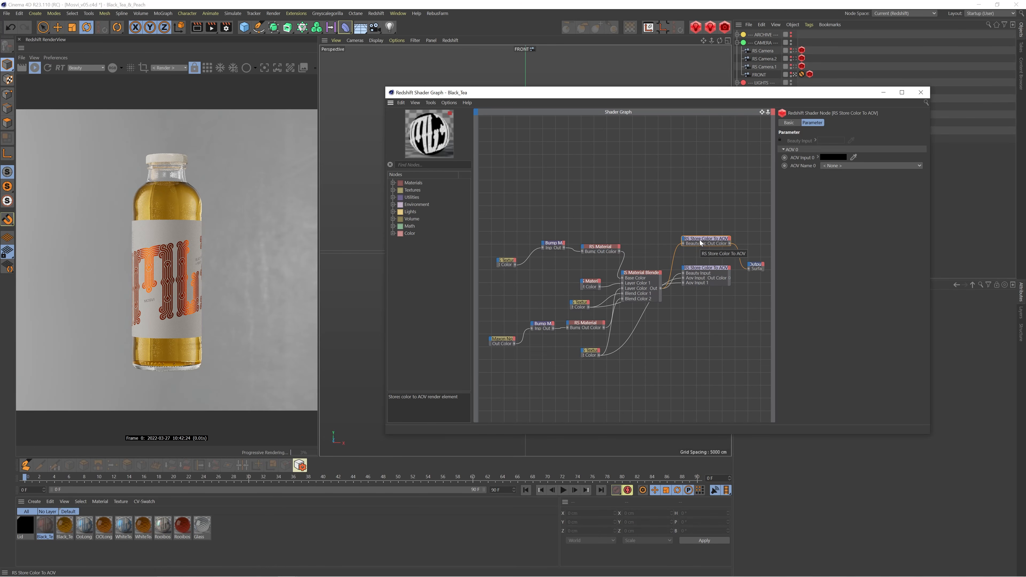
# Connect the foil Texture node to Aov Input 0 of the new Store Color To AOV node and show that node's parameters
pyautogui.click(590, 351)
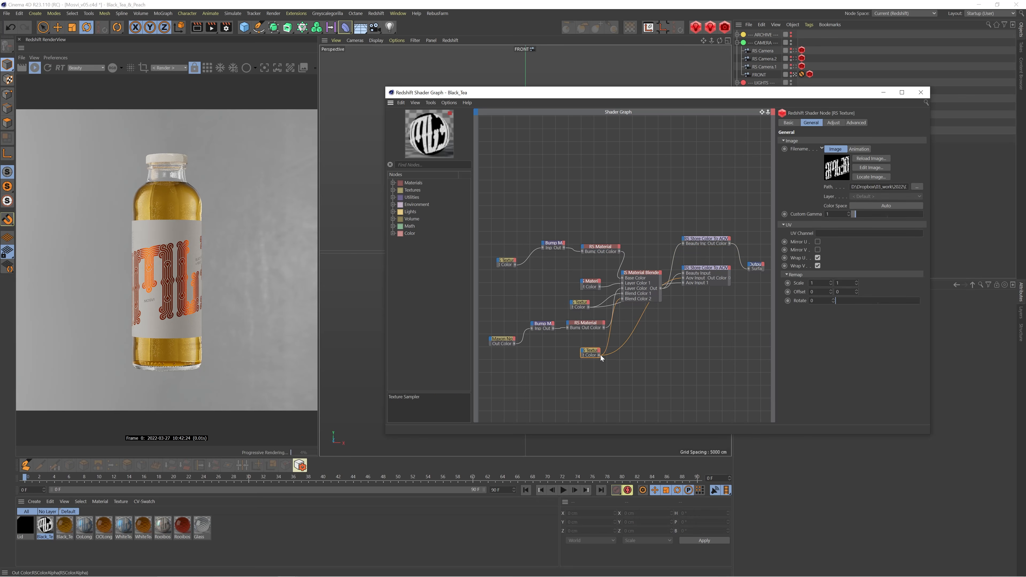
pyautogui.moveTo(600, 355); pyautogui.dragTo(689, 249)
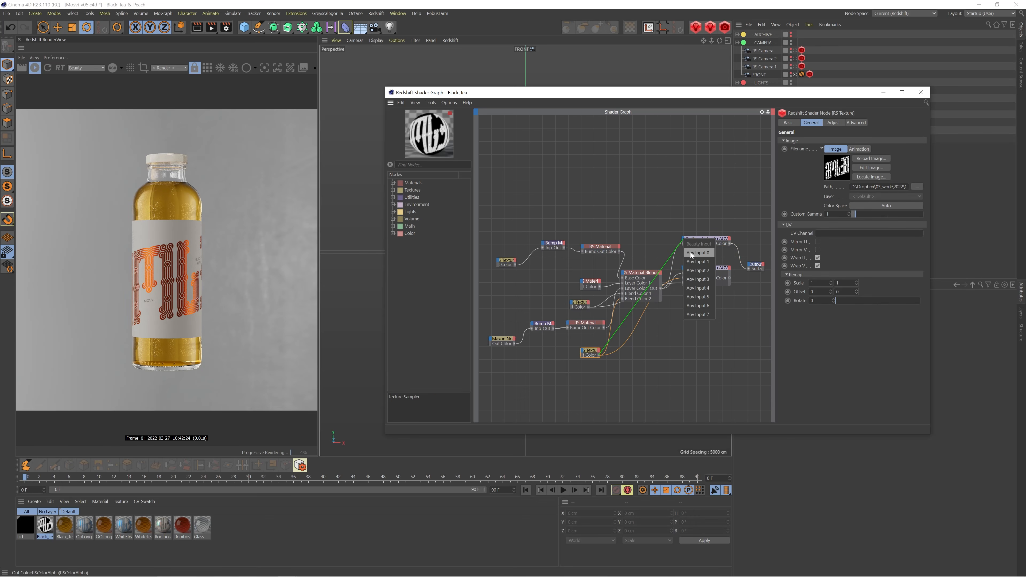
pyautogui.click(691, 251)
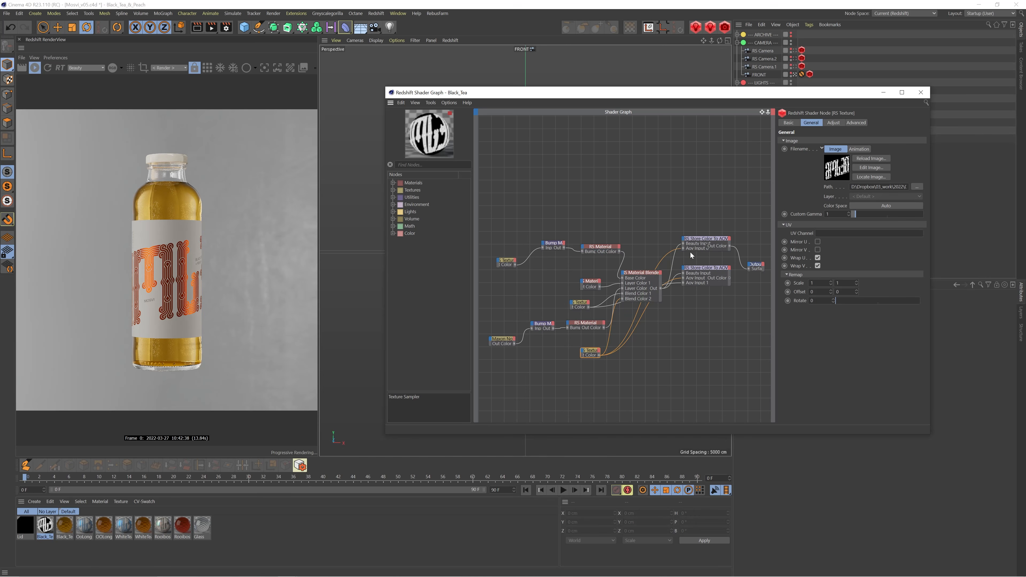
pyautogui.click(696, 239)
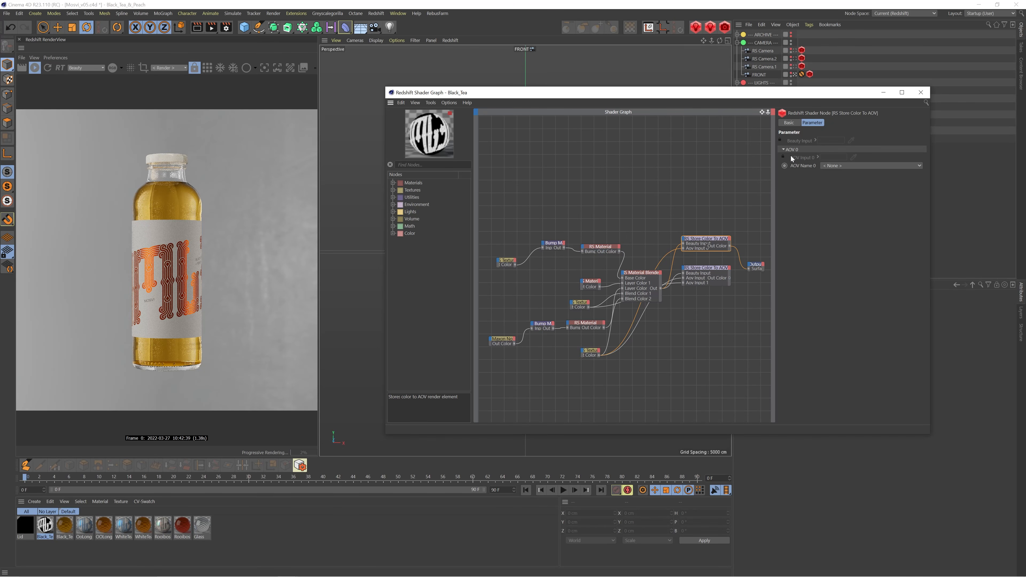
# Create a custom AOV named LOGO for AOV Name 0 of the store node and display it in the render preview
pyautogui.click(840, 166)
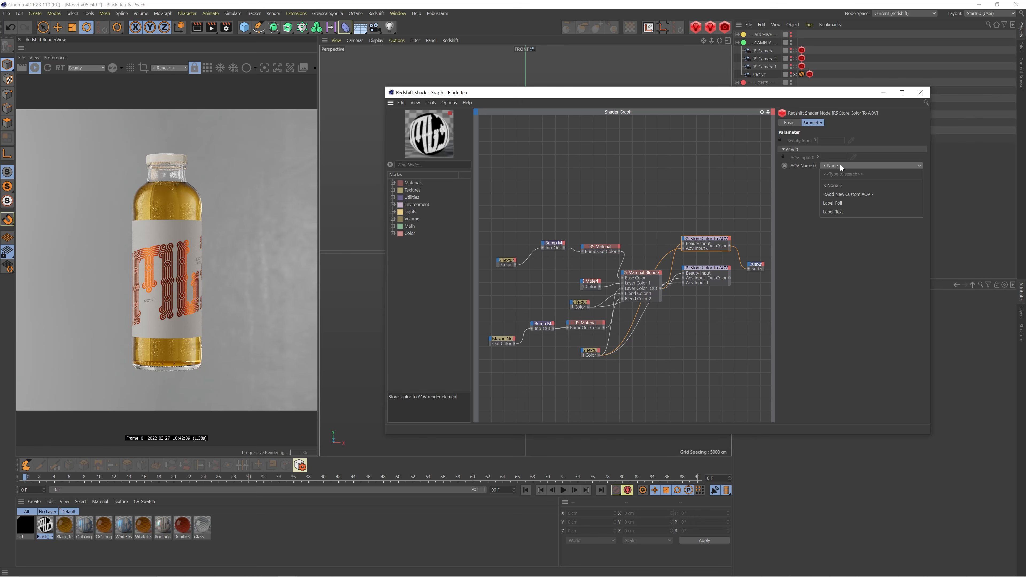
pyautogui.click(846, 194)
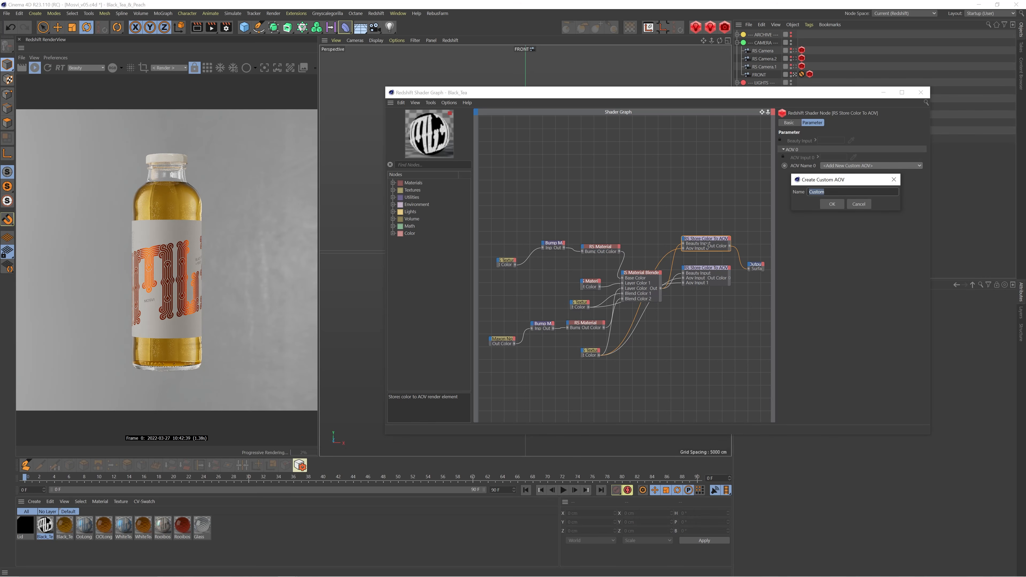
pyautogui.write('LOGO')
pyautogui.click(831, 203)
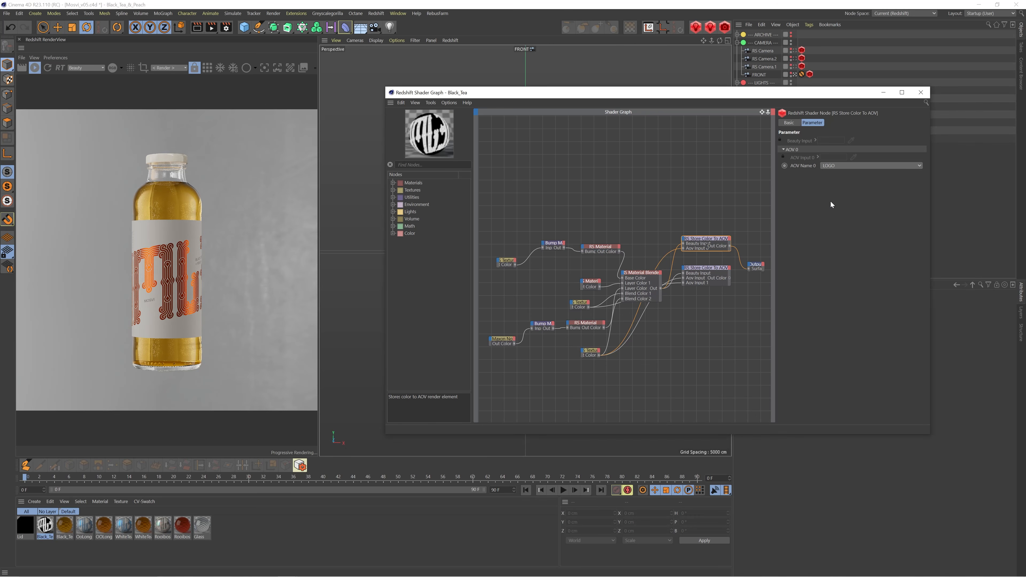
pyautogui.click(87, 67)
pyautogui.click(76, 83)
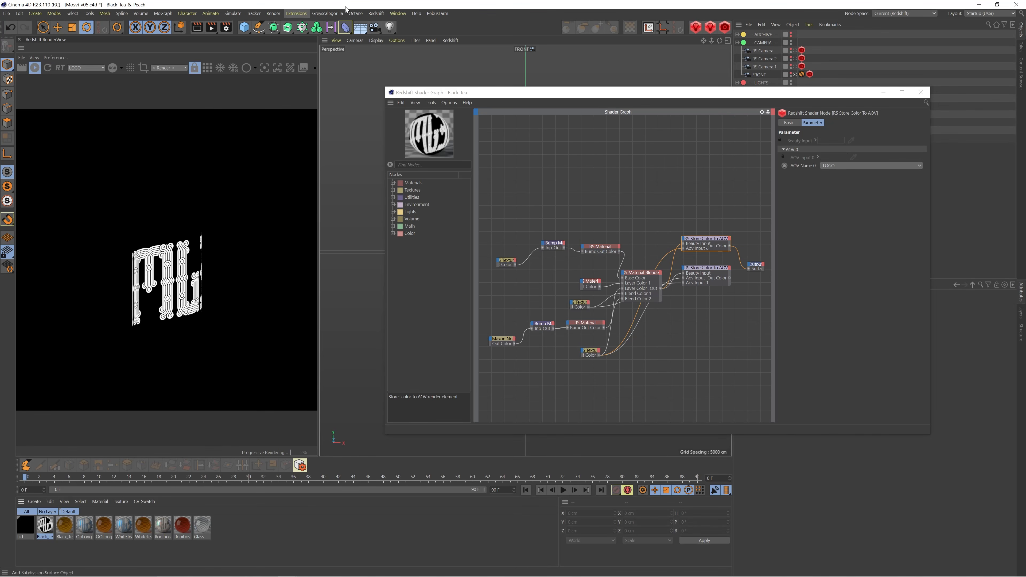
# Open the Redshift AOV Manager, review the LOGO AOV's settings and output columns, and close the manager
pyautogui.click(376, 13)
pyautogui.click(385, 93)
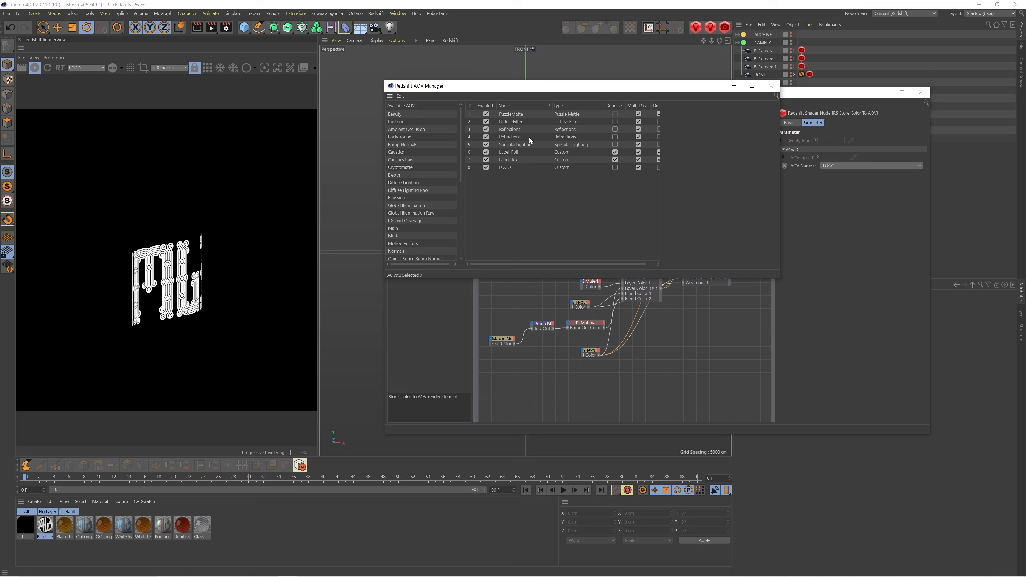
pyautogui.click(491, 167)
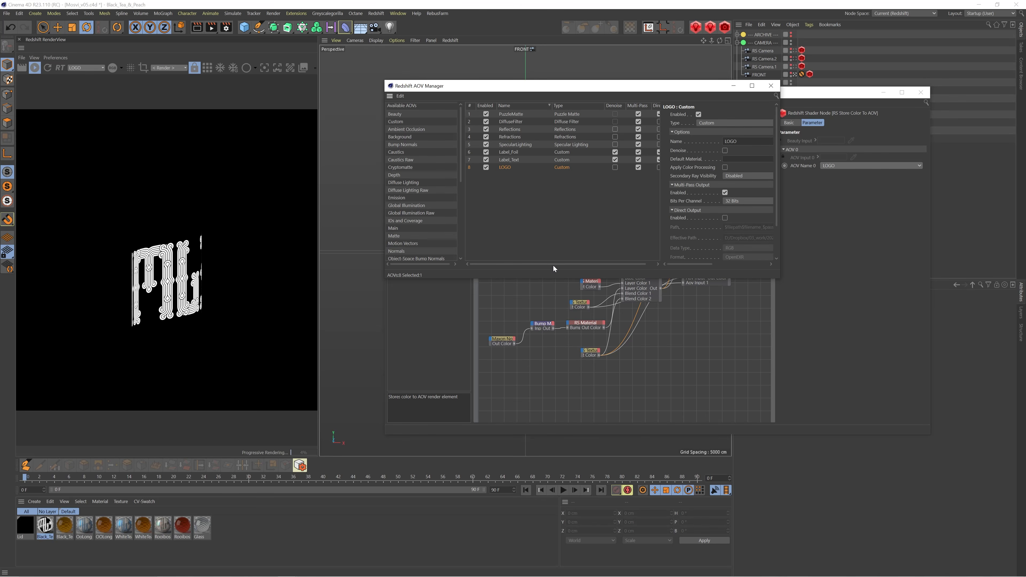
pyautogui.moveTo(553, 265); pyautogui.dragTo(563, 266)
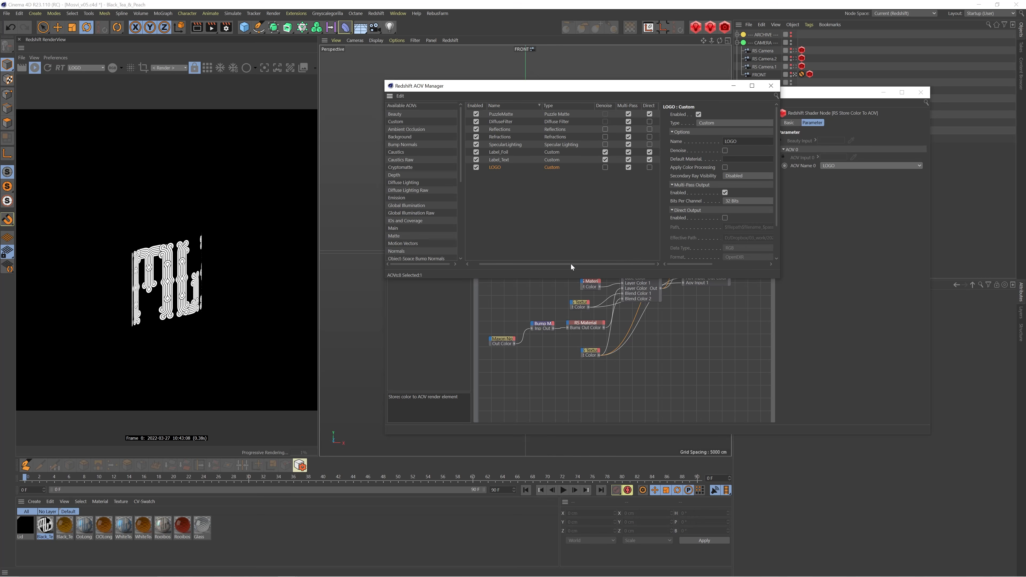
pyautogui.moveTo(571, 264); pyautogui.dragTo(545, 265)
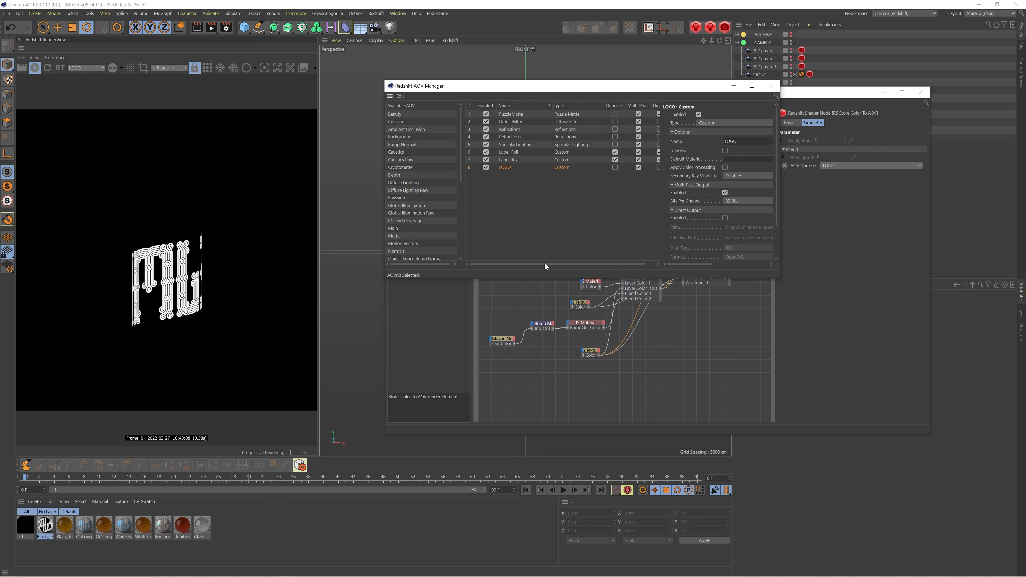
pyautogui.click(771, 86)
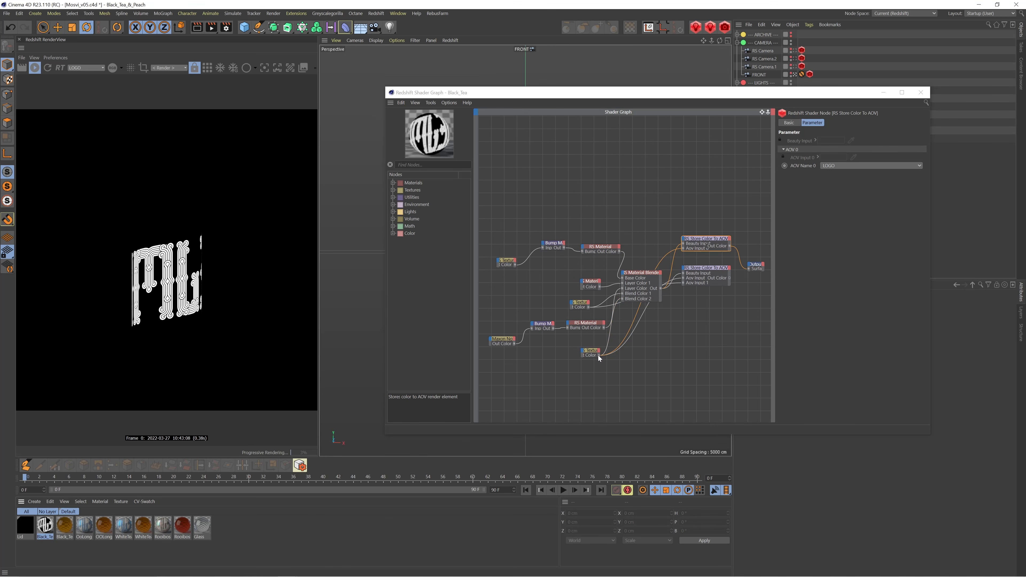
# Show which Aov inputs the LOGO store node offers for the foil Texture node, without adding a connection
pyautogui.moveTo(599, 355); pyautogui.dragTo(683, 236)
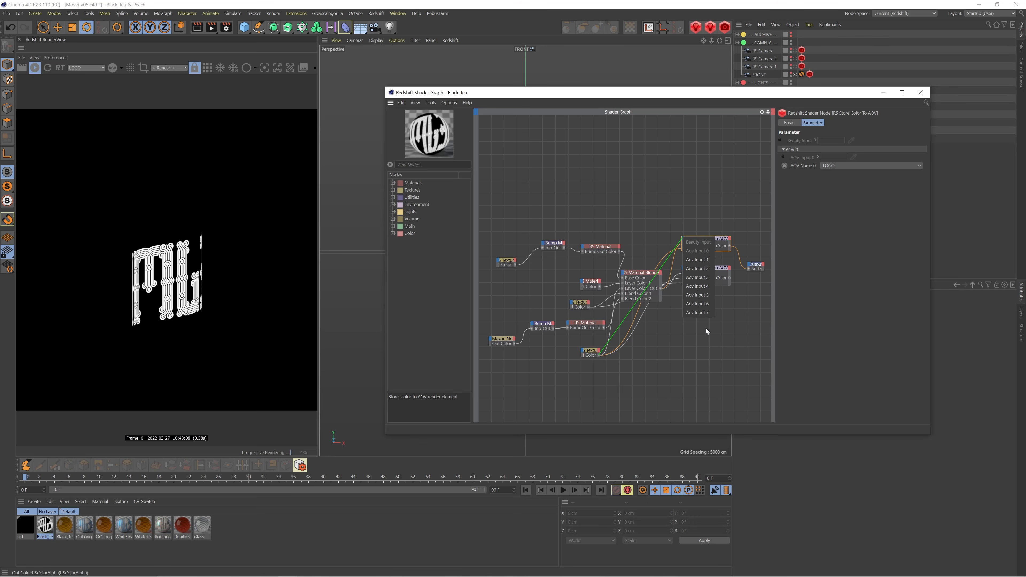
pyautogui.click(703, 350)
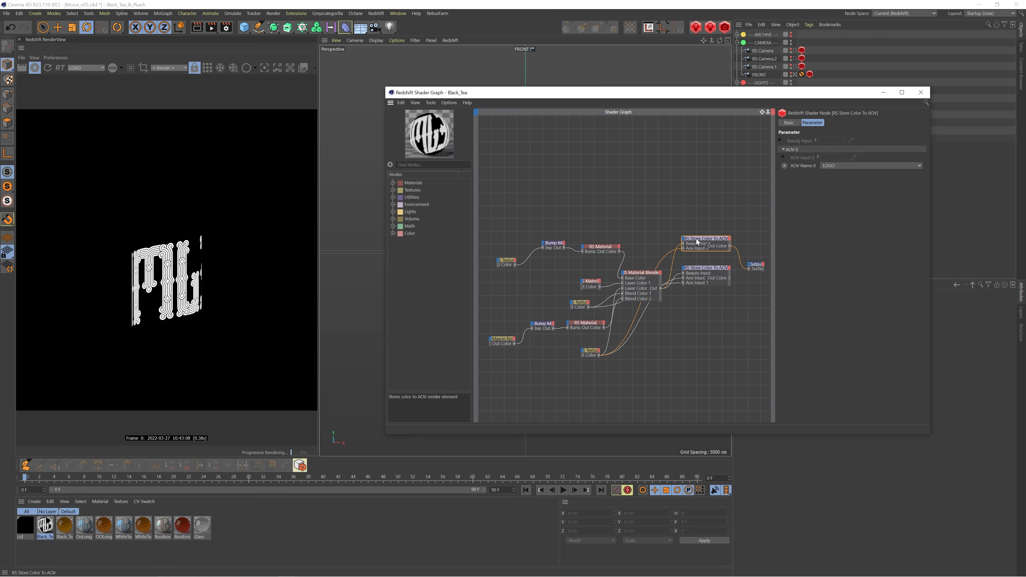
pyautogui.moveTo(706, 241); pyautogui.dragTo(701, 241)
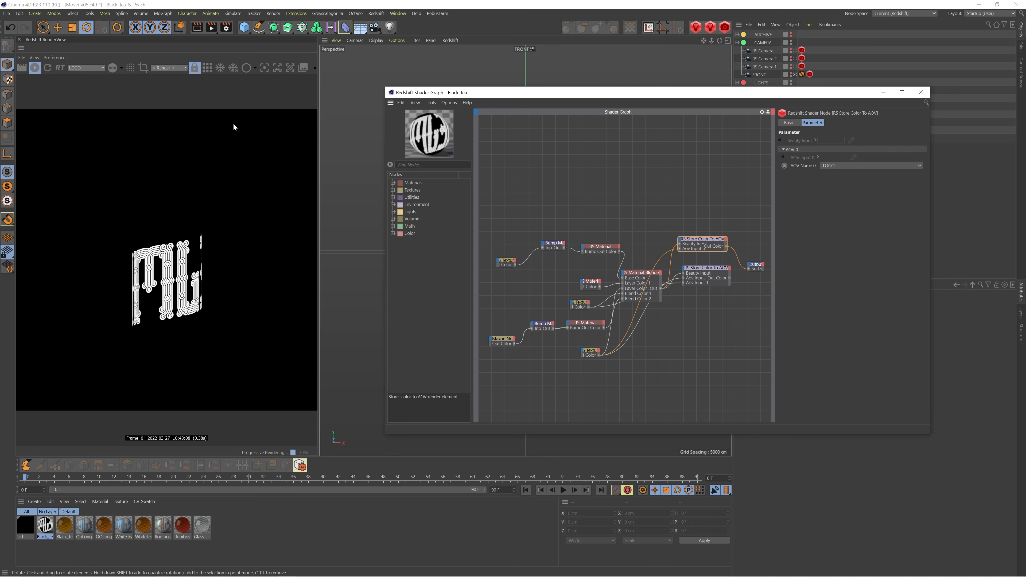
# Reconnect the store node holding Label_Foil and Label_Text to the material output, check the Label_Text AOV, and return the preview to Beauty
pyautogui.click(104, 69)
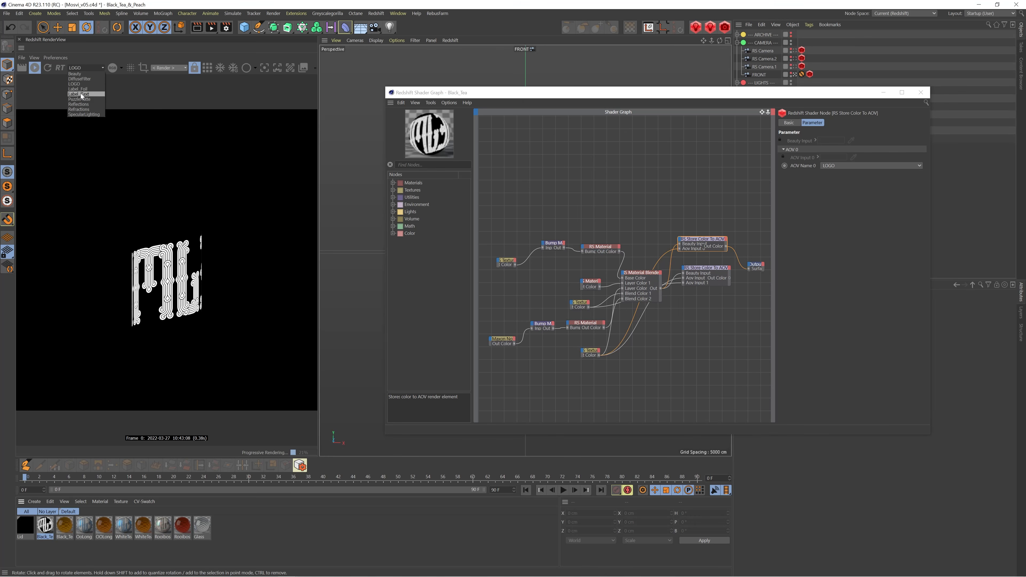
pyautogui.click(83, 101)
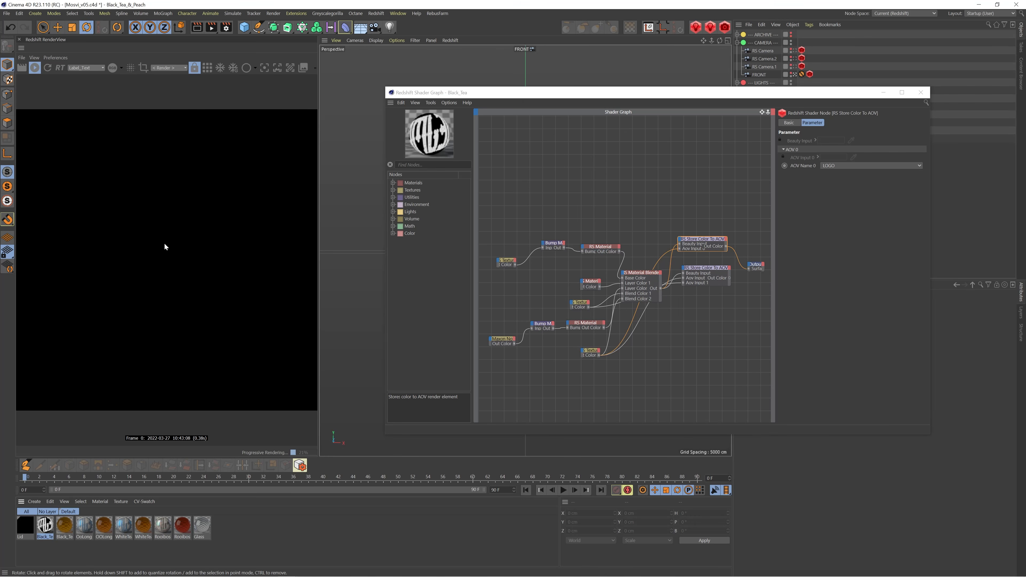
pyautogui.click(703, 273)
pyautogui.press('o')
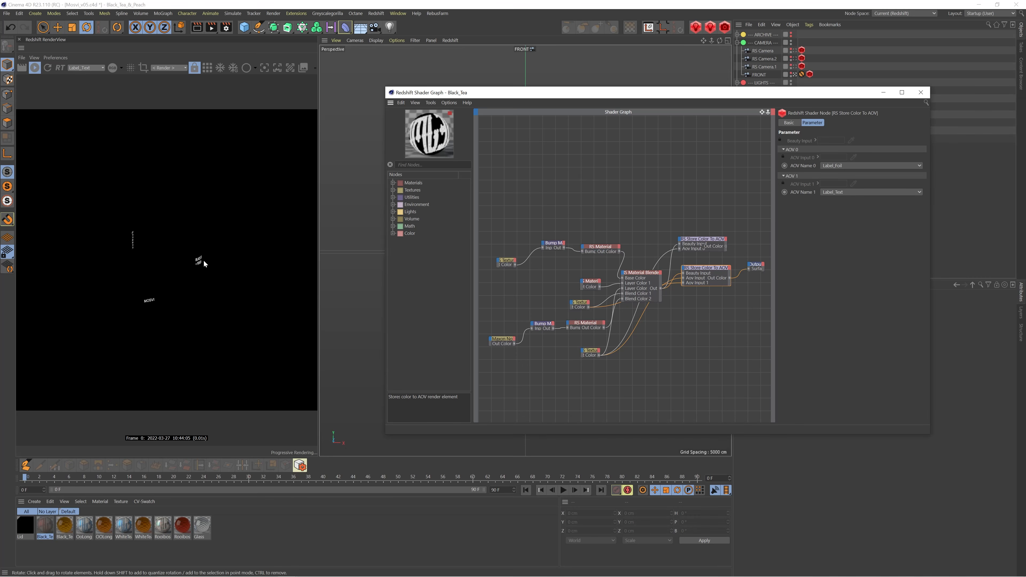
pyautogui.click(91, 68)
pyautogui.click(103, 103)
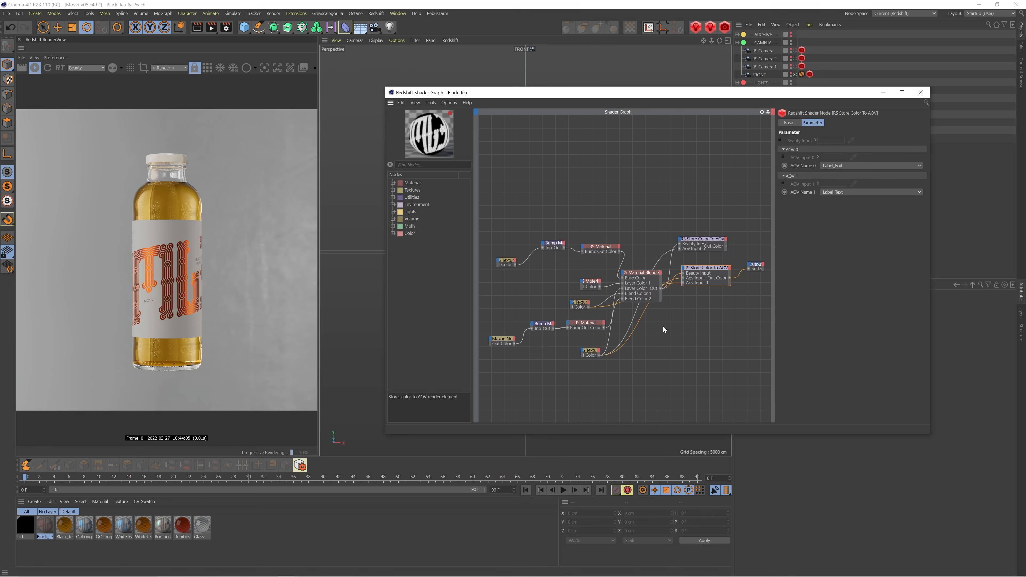
# Open the Redshift AOV Manager and compare the SpecularLighting AOV with Beauty in the render preview
pyautogui.click(376, 13)
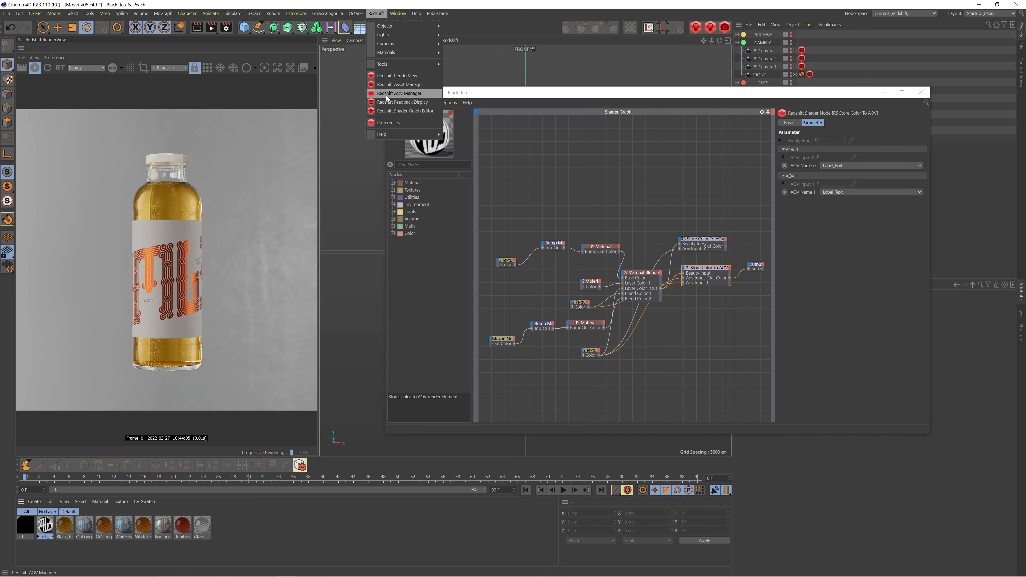
pyautogui.click(386, 94)
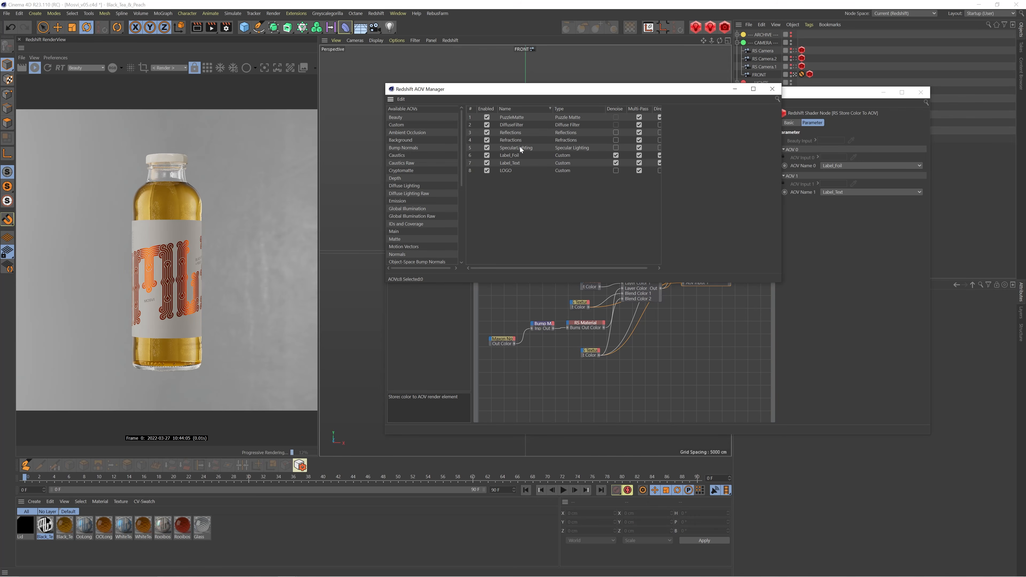
pyautogui.click(86, 68)
pyautogui.click(86, 114)
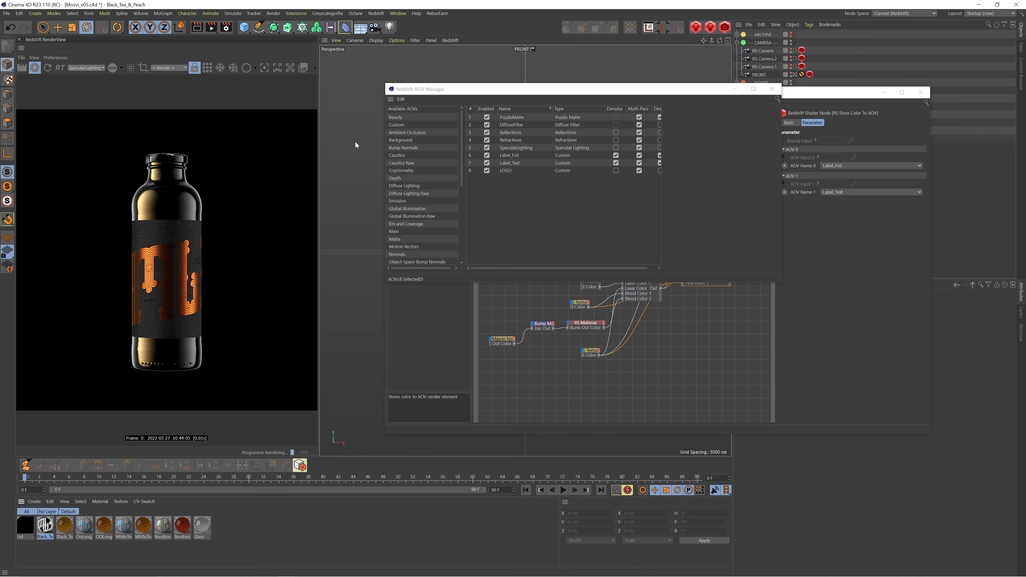
pyautogui.click(92, 68)
pyautogui.click(90, 73)
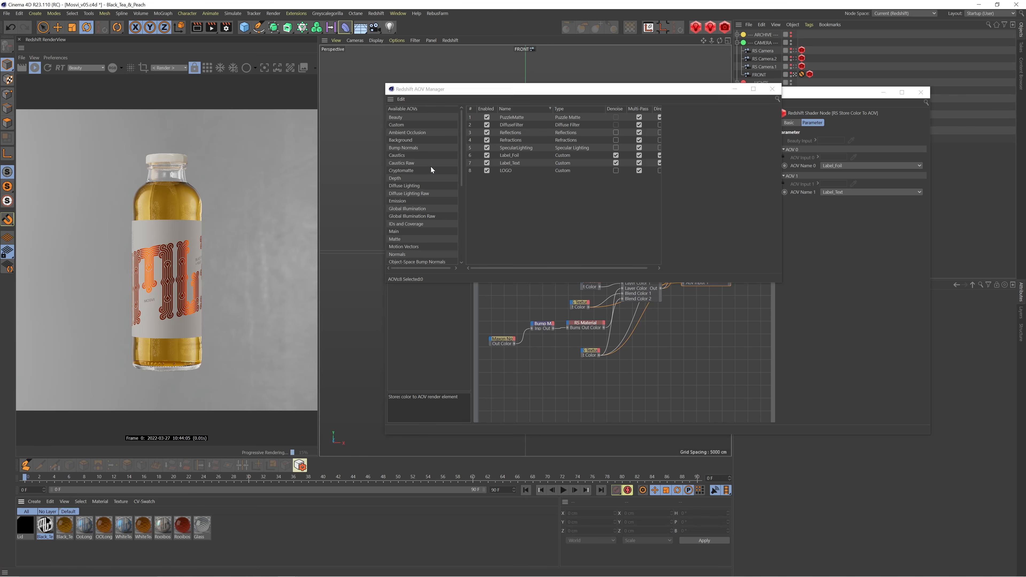
# Review the list of available AOV types, highlight Depth, and close the AOV Manager
pyautogui.scroll(-7, 427, 171)
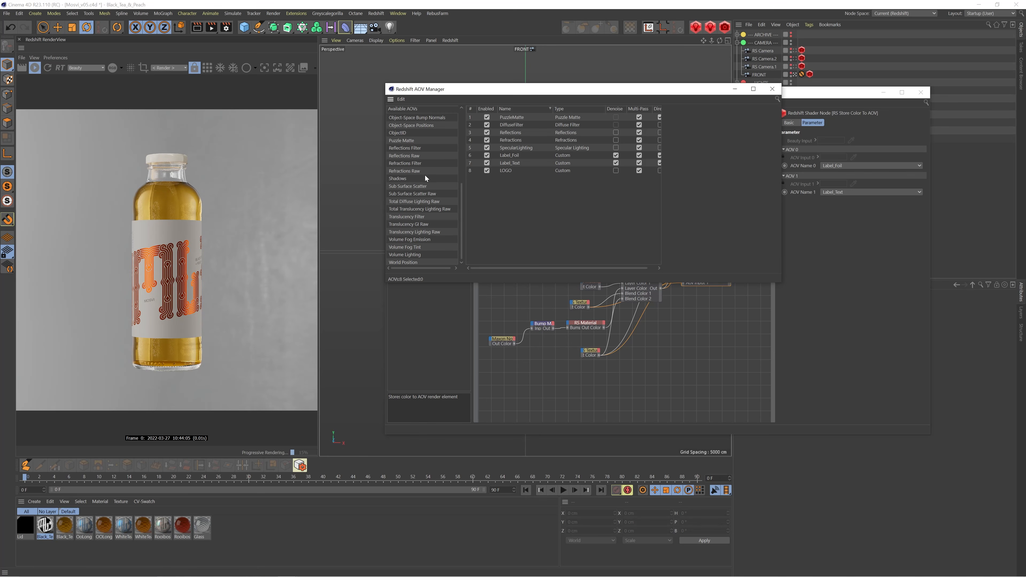
pyautogui.scroll(6, 425, 175)
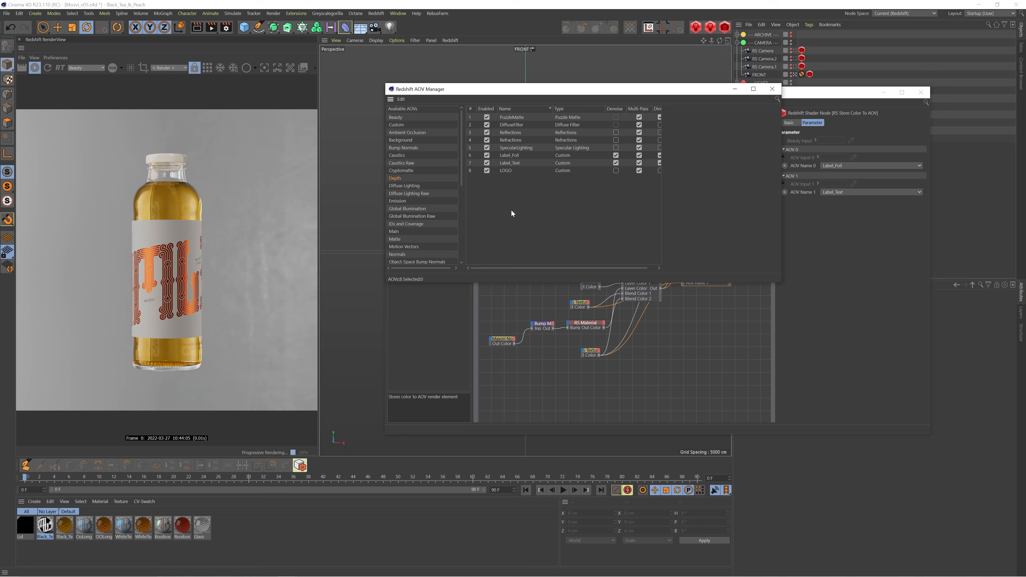
pyautogui.click(772, 89)
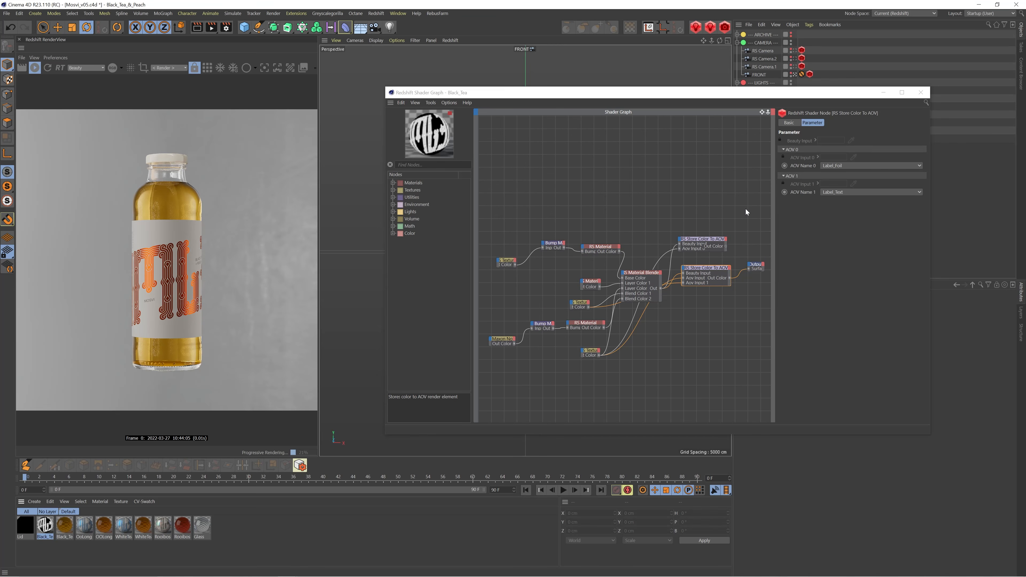